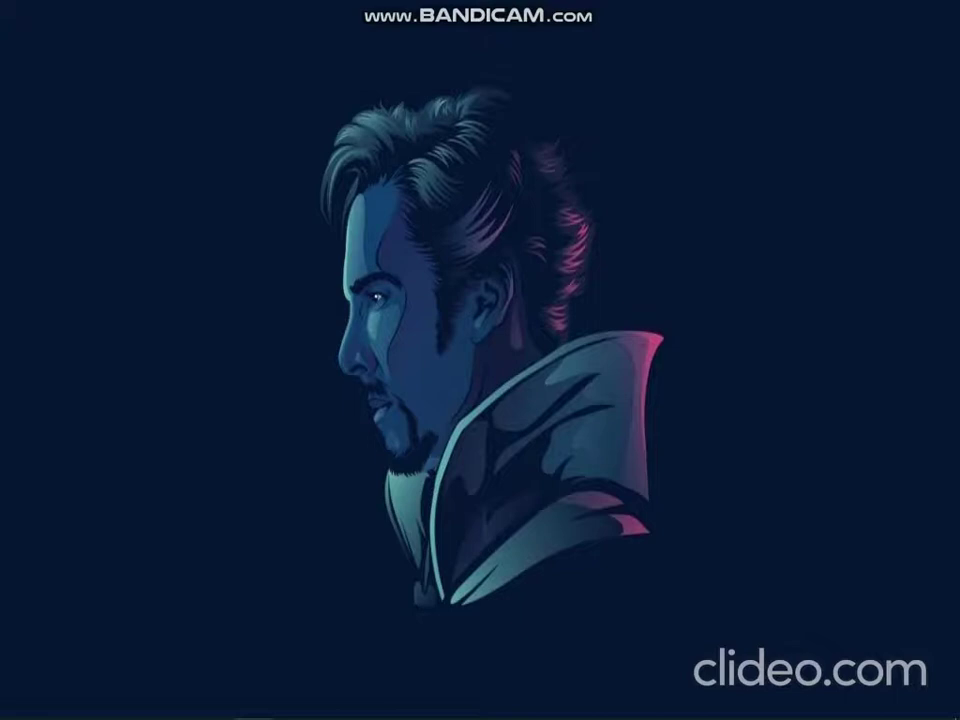
# Check the desktop menu, then bring up Chrome and switch to the Rainmeter website tab
pyautogui.rightClick(245, 202)
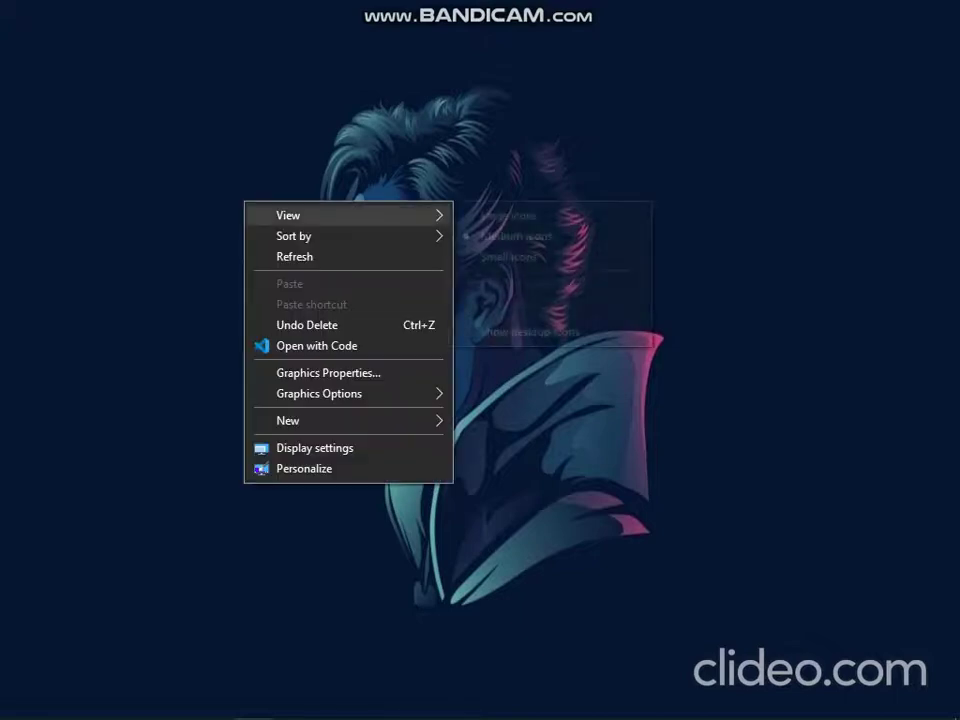
pyautogui.click(530, 331)
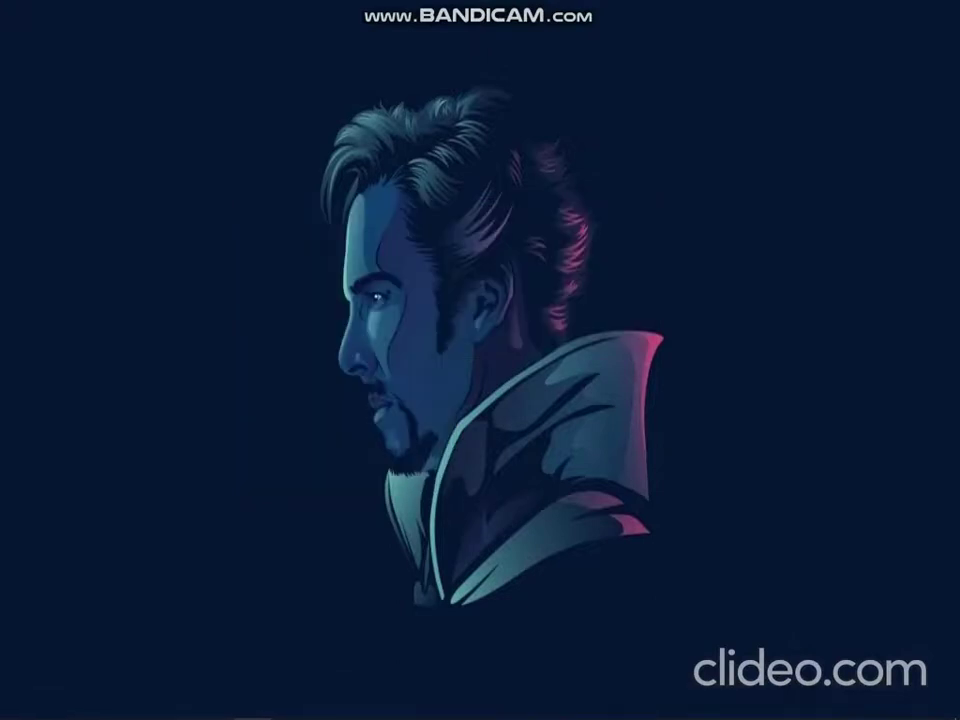
pyautogui.click(255, 702)
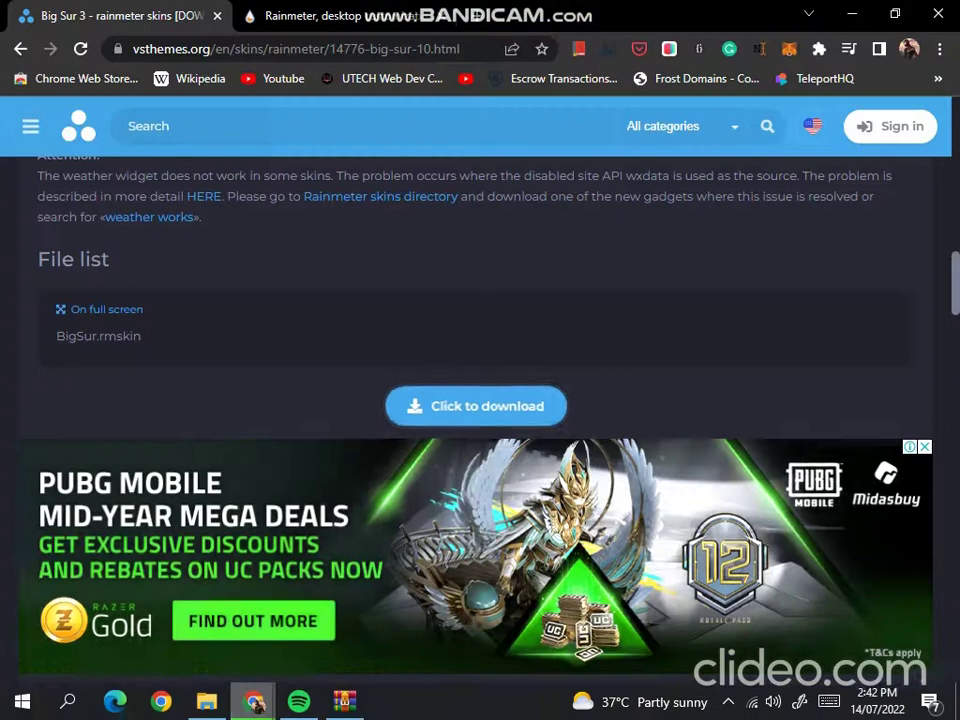
pyautogui.hotkey('ctrl', 'Tab')
pyautogui.hotkey('ctrl', 'Tab')
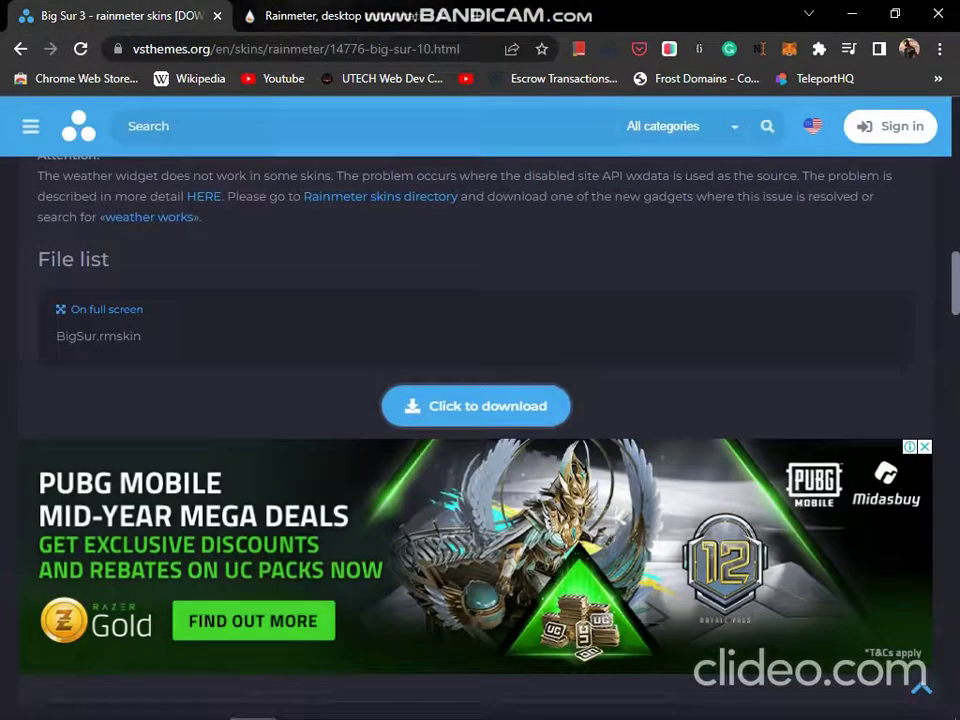
pyautogui.hotkey('ctrl', 'Tab')
pyautogui.hotkey('ctrl', 'Tab')
pyautogui.hotkey('ctrl', 'Tab')
pyautogui.hotkey('ctrl', 'Tab')
pyautogui.hotkey('ctrl', 'Tab')
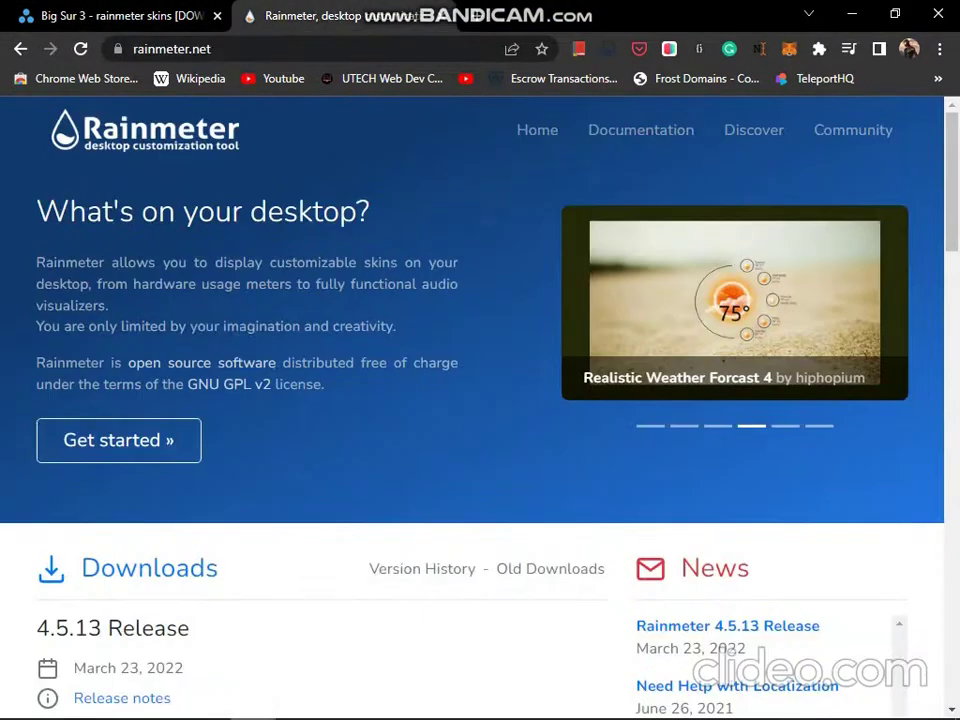
# Scroll the Rainmeter website down to its Downloads section
pyautogui.scroll(-2, 321, 473)
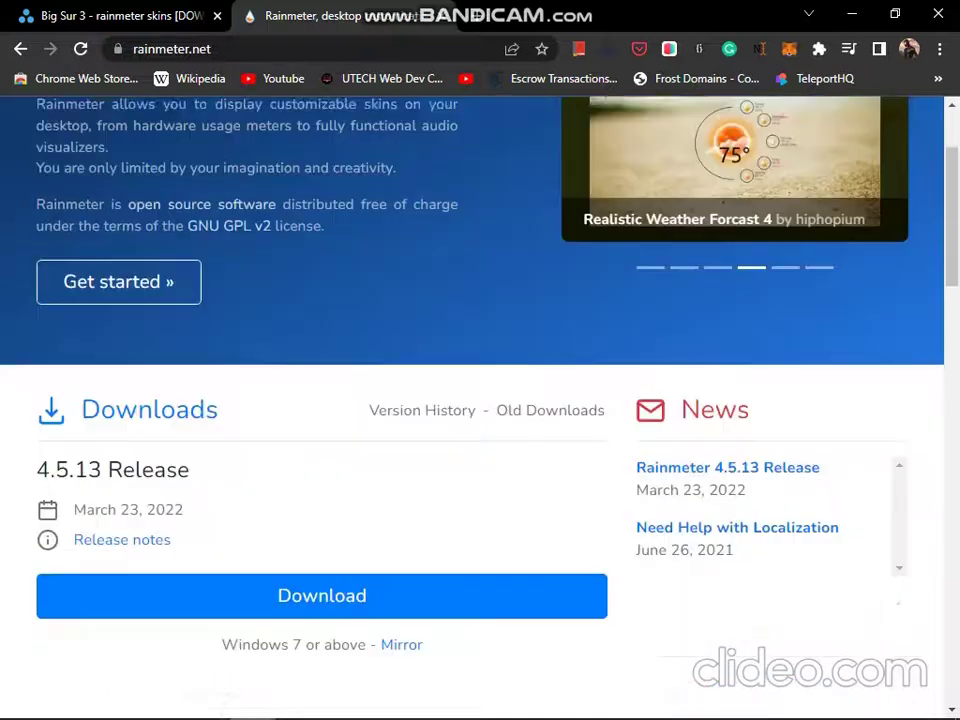
pyautogui.scroll(-1, 321, 473)
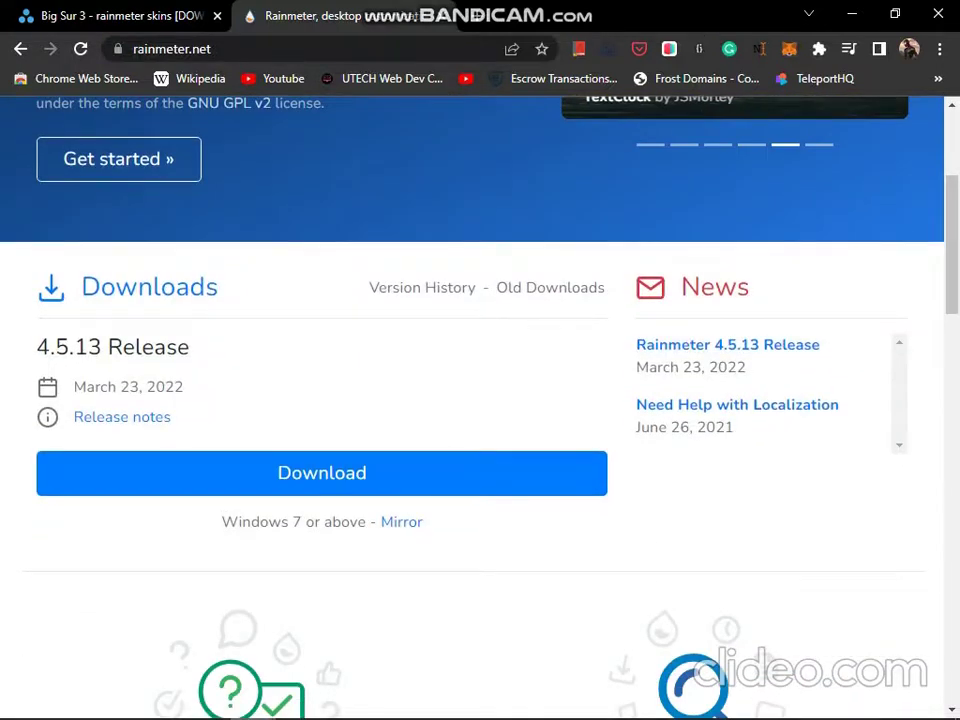
pyautogui.scroll(-1, 321, 473)
pyautogui.scroll(-1, 321, 473)
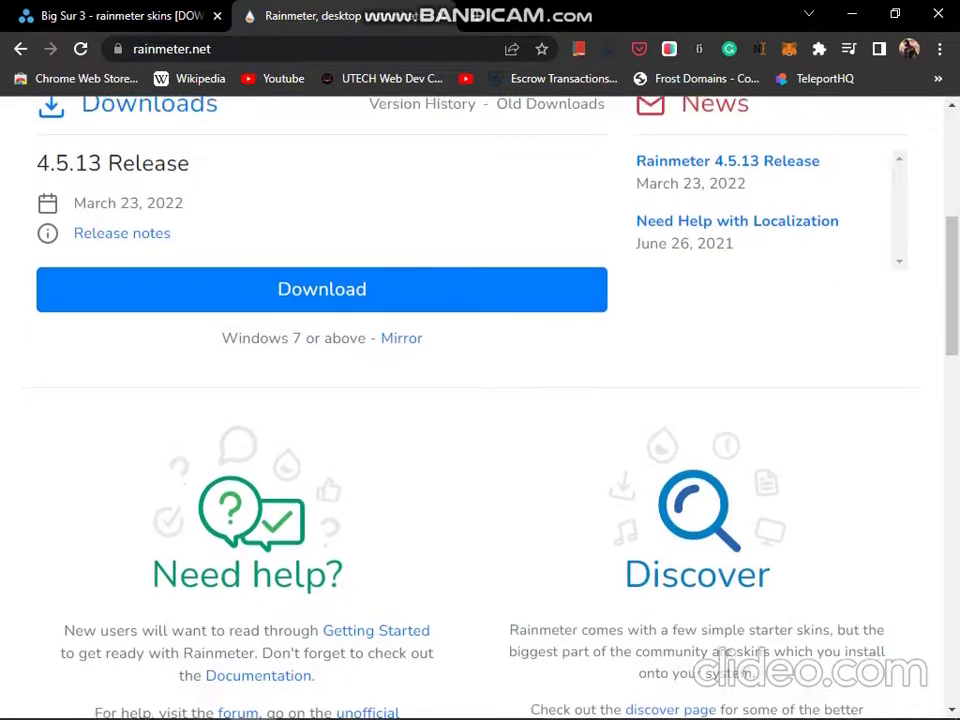
pyautogui.scroll(2, 321, 473)
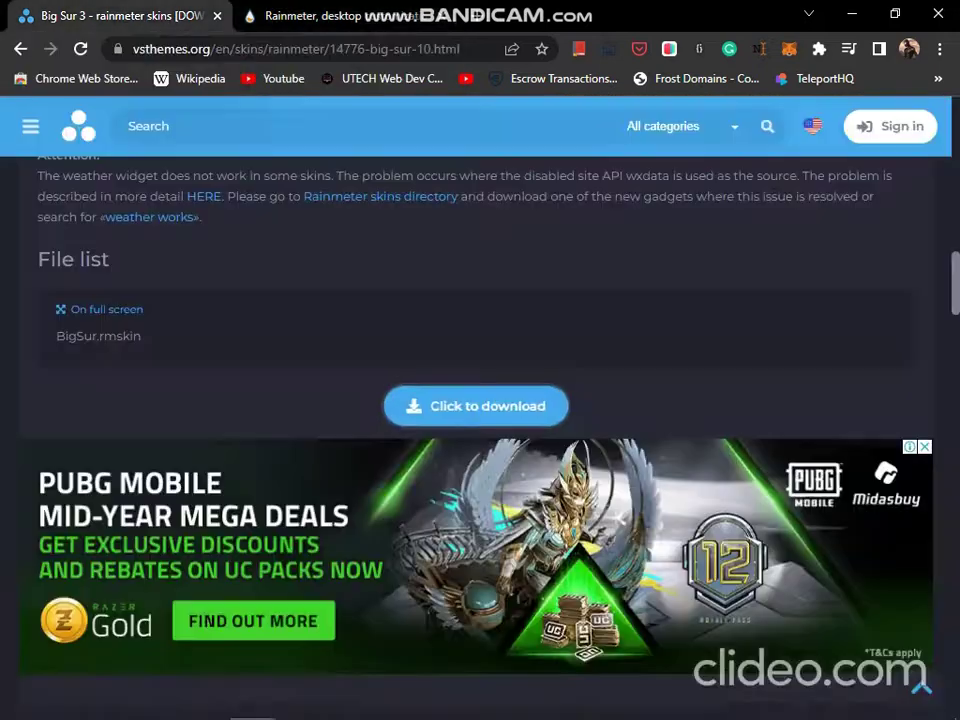
# Return to the vsthemes Big Sur skin page and review its preview images
pyautogui.click(120, 15)
pyautogui.scroll(-3, 480, 400)
pyautogui.scroll(3, 475, 405)
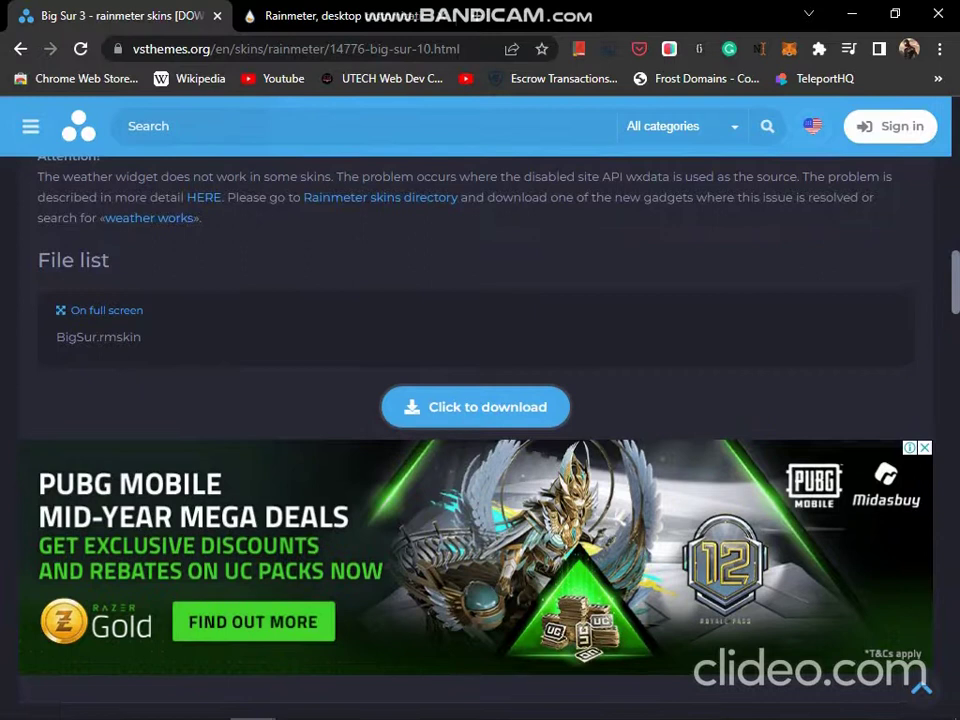
pyautogui.scroll(2, 475, 405)
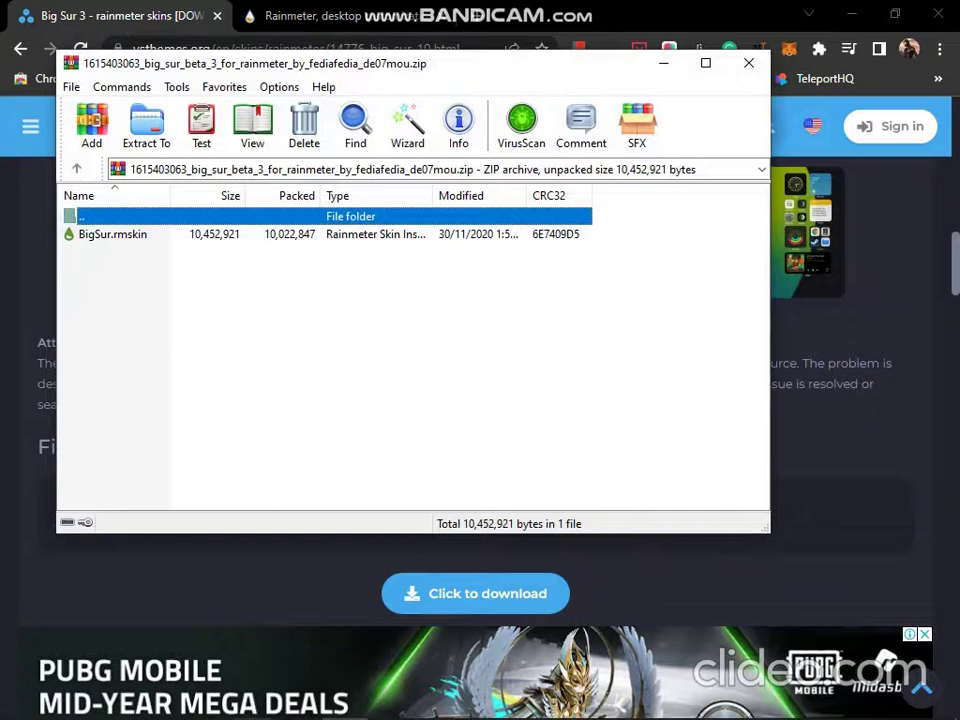
# Extract the archive into a newly created 'macos big sur' folder inside Downloads
pyautogui.rightClick(251, 370)
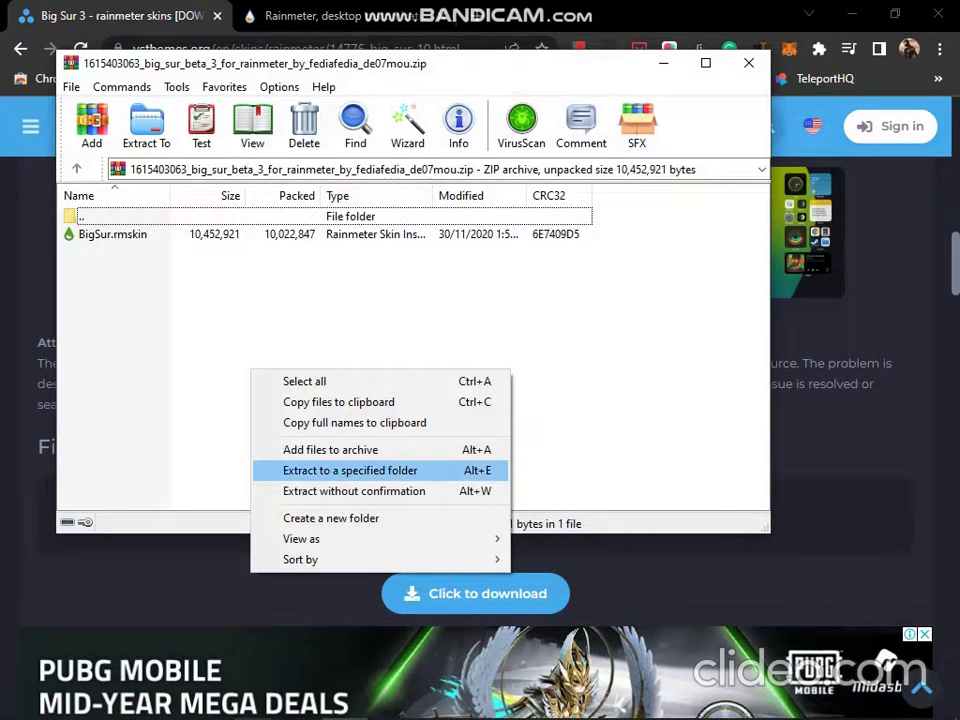
pyautogui.click(350, 470)
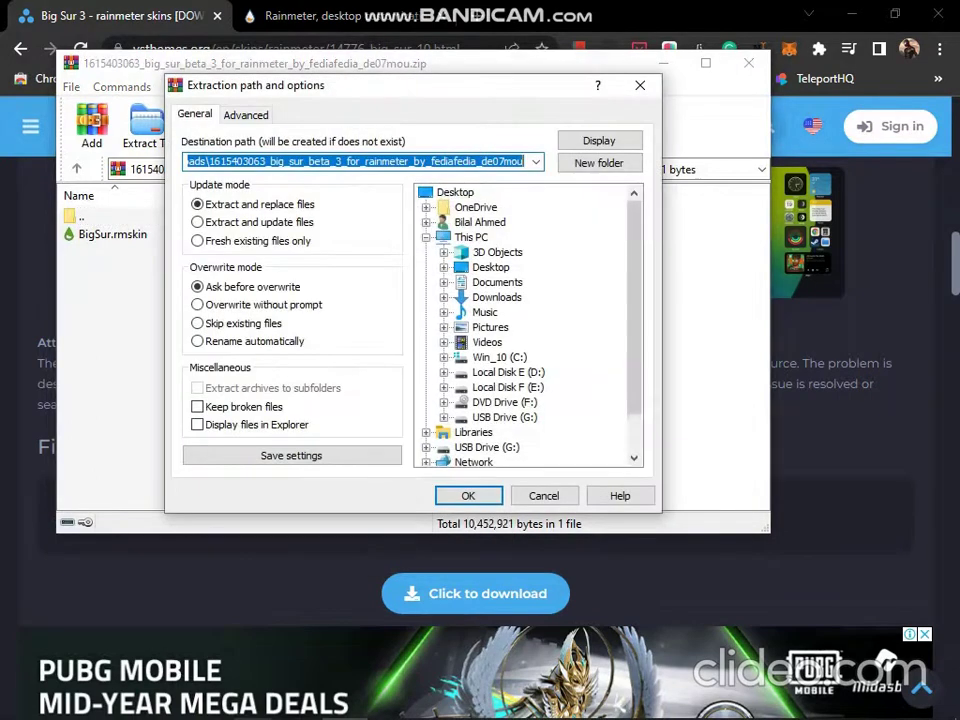
pyautogui.scroll(-1, 528, 325)
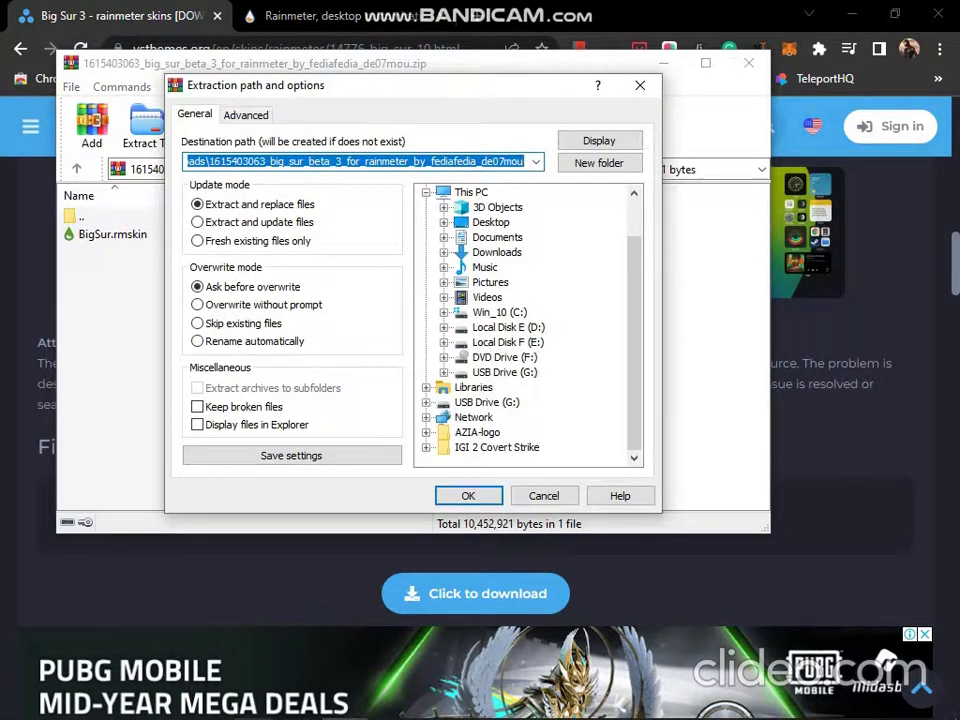
pyautogui.click(497, 252)
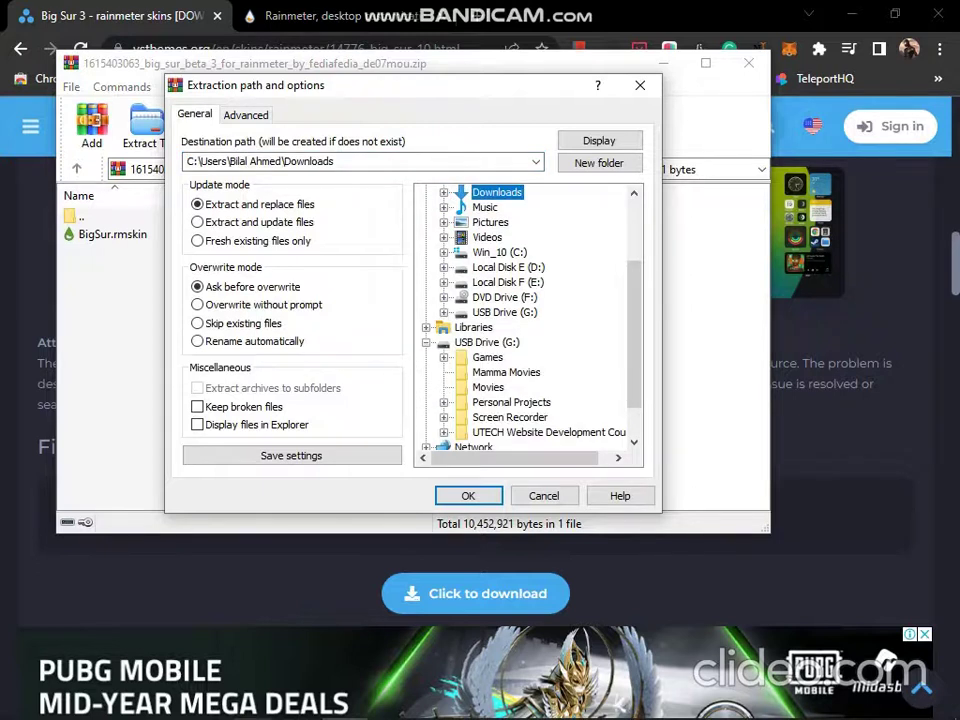
pyautogui.click(598, 162)
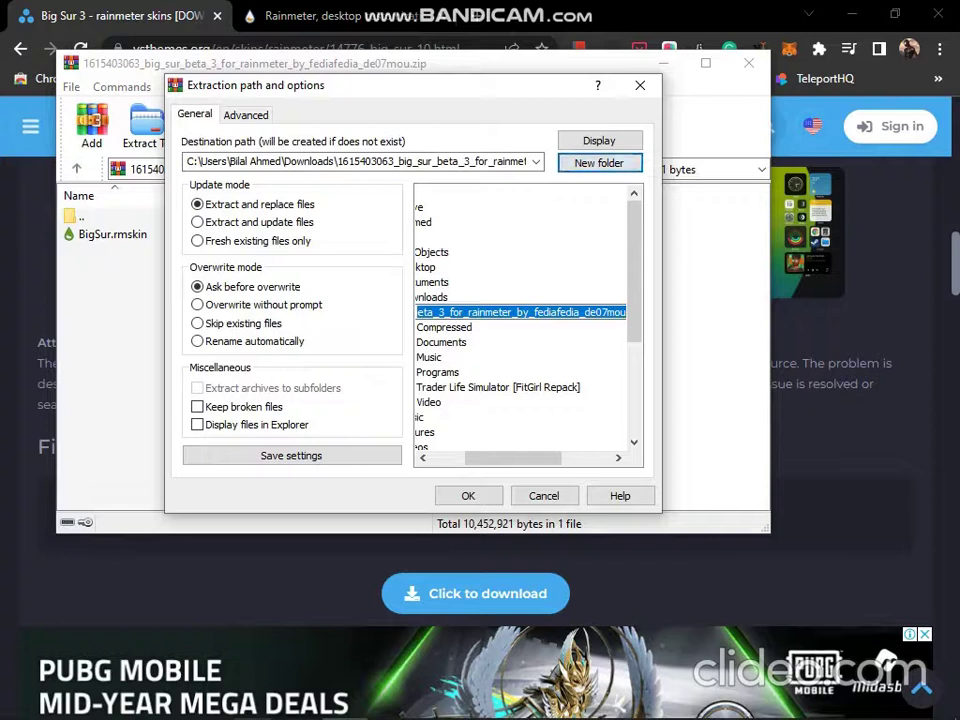
pyautogui.write('macos bi')
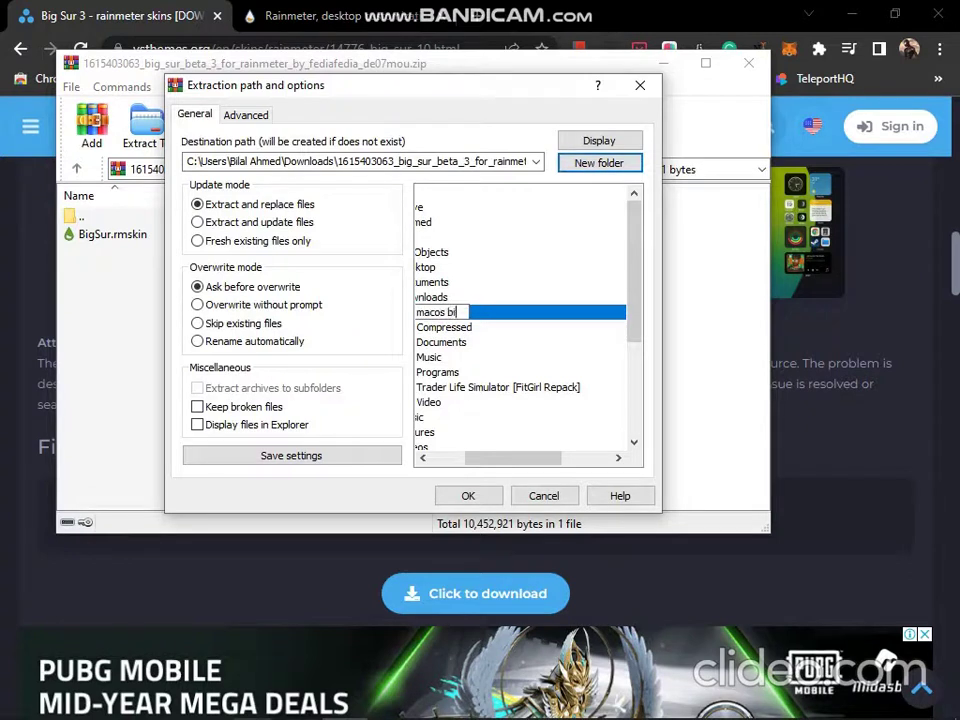
pyautogui.write('g sur')
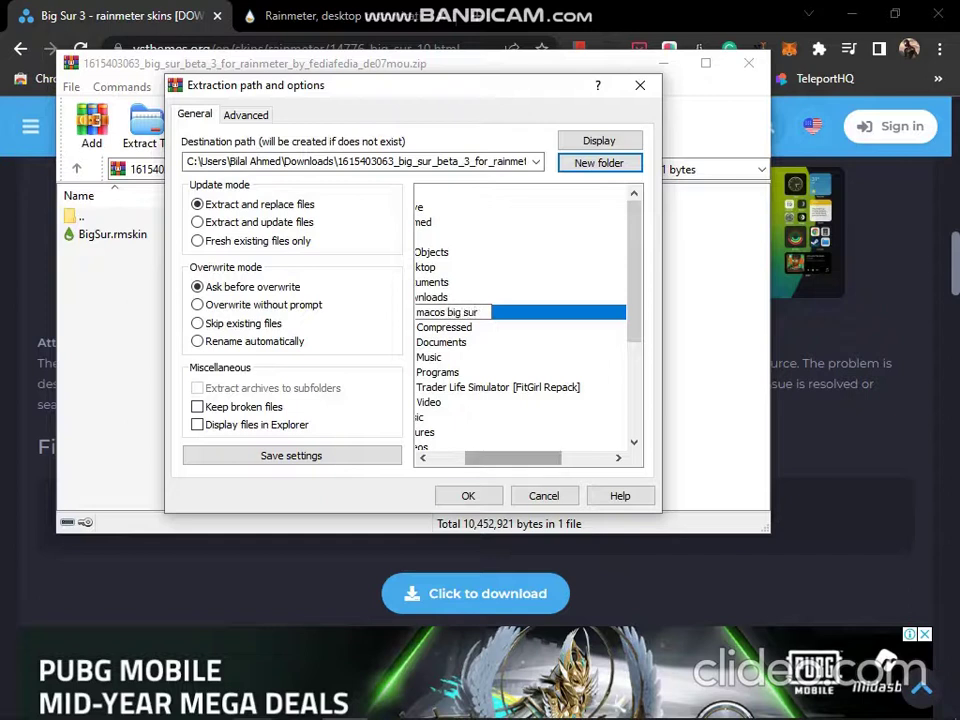
pyautogui.press('Return')
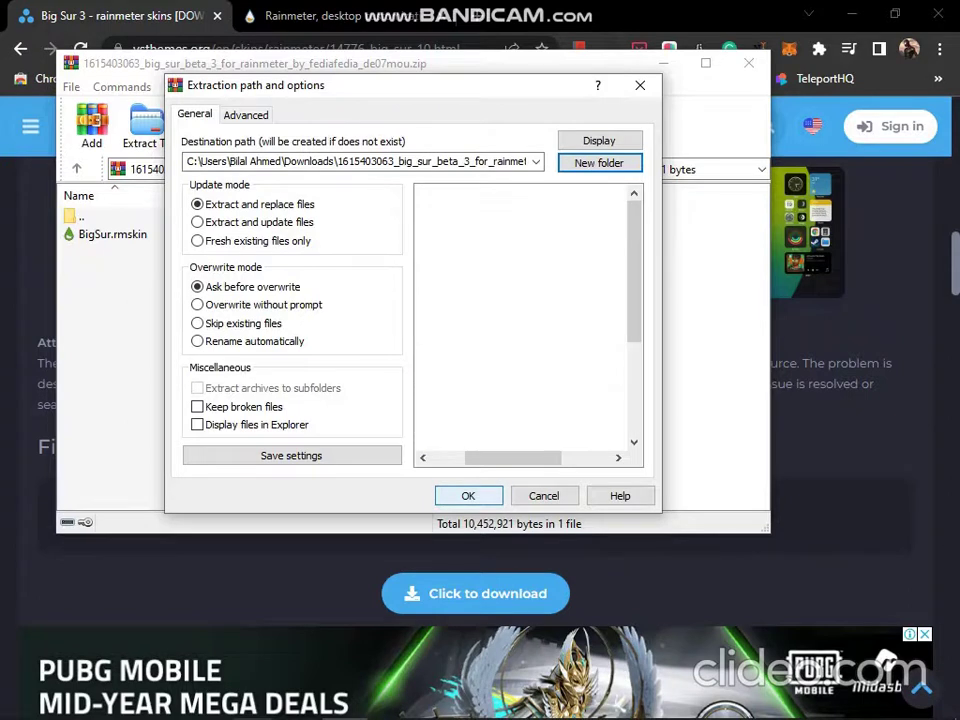
pyautogui.press('Return')
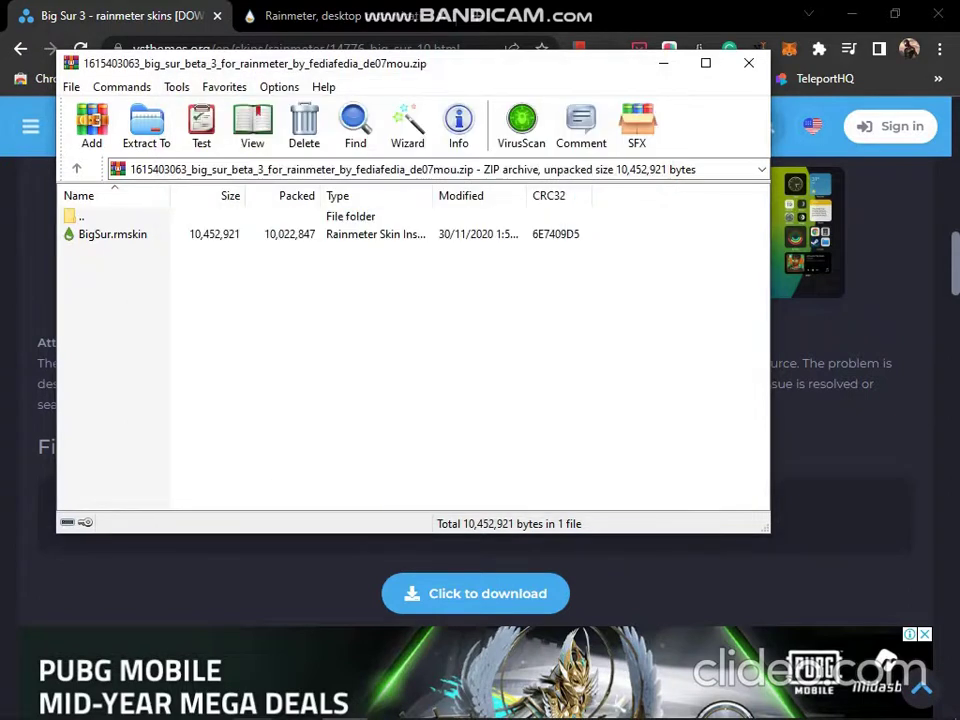
# Close WinRAR and browse C: > Users > home folder > Downloads in File Explorer
pyautogui.press('Escape')
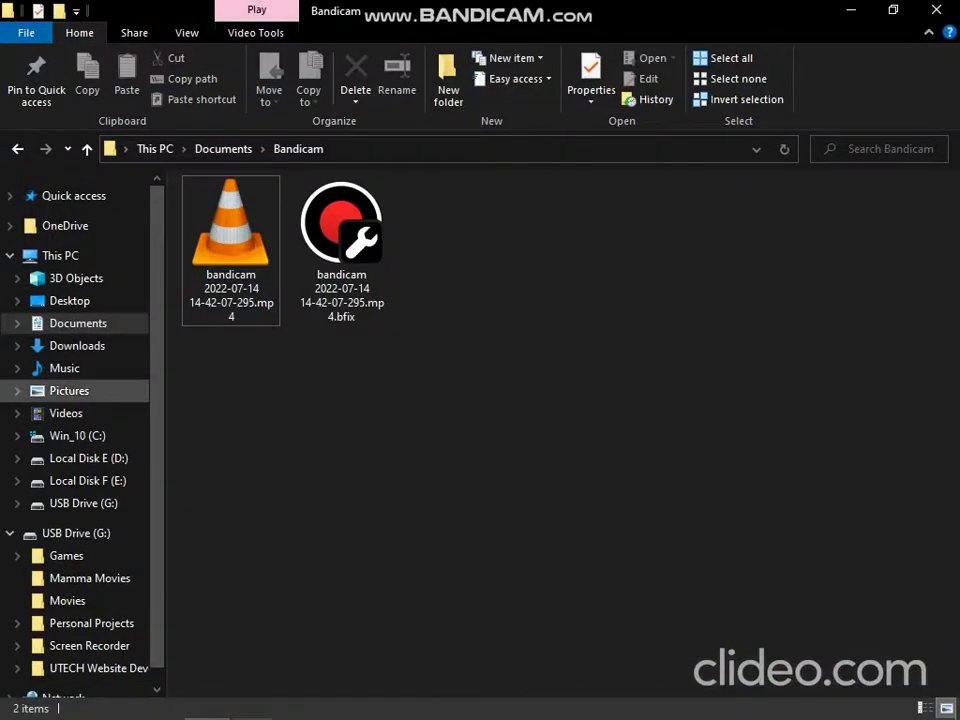
pyautogui.click(77, 435)
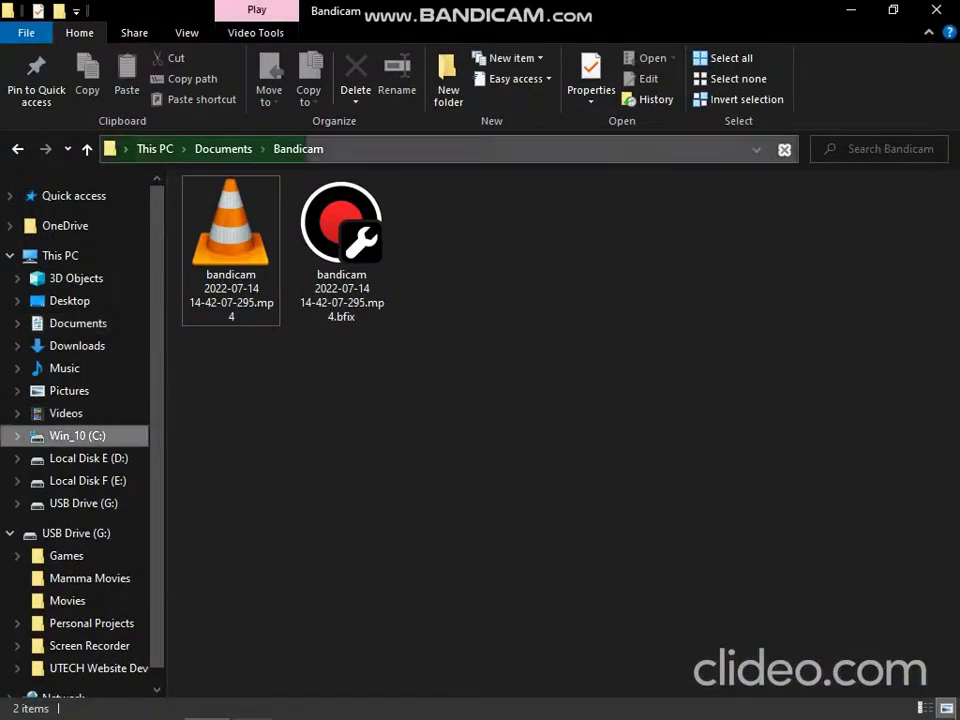
pyautogui.doubleClick(231, 345)
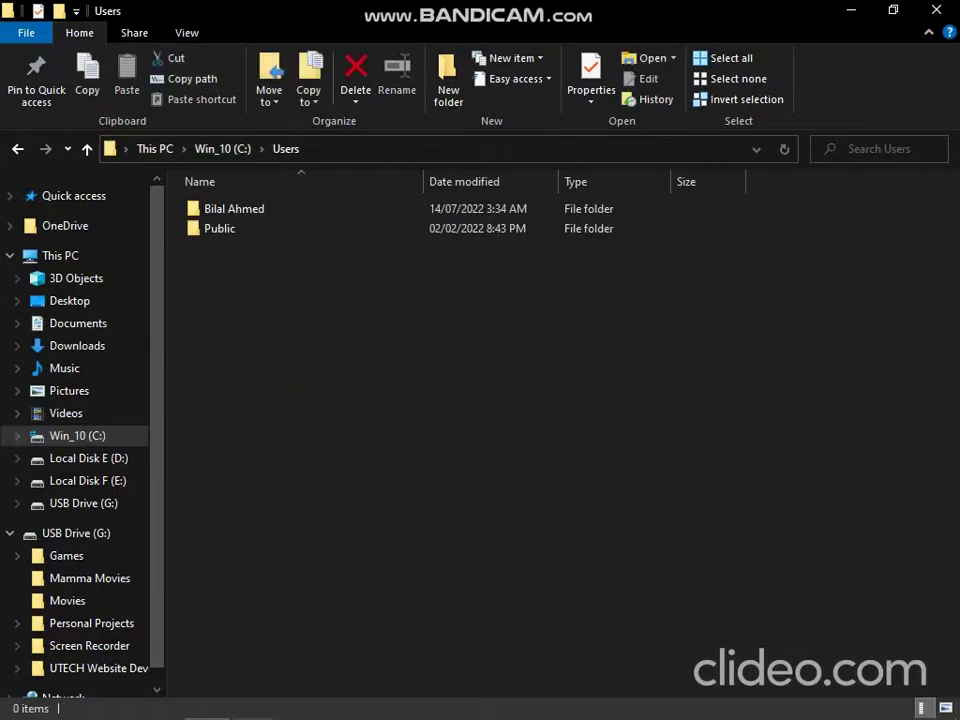
pyautogui.doubleClick(234, 208)
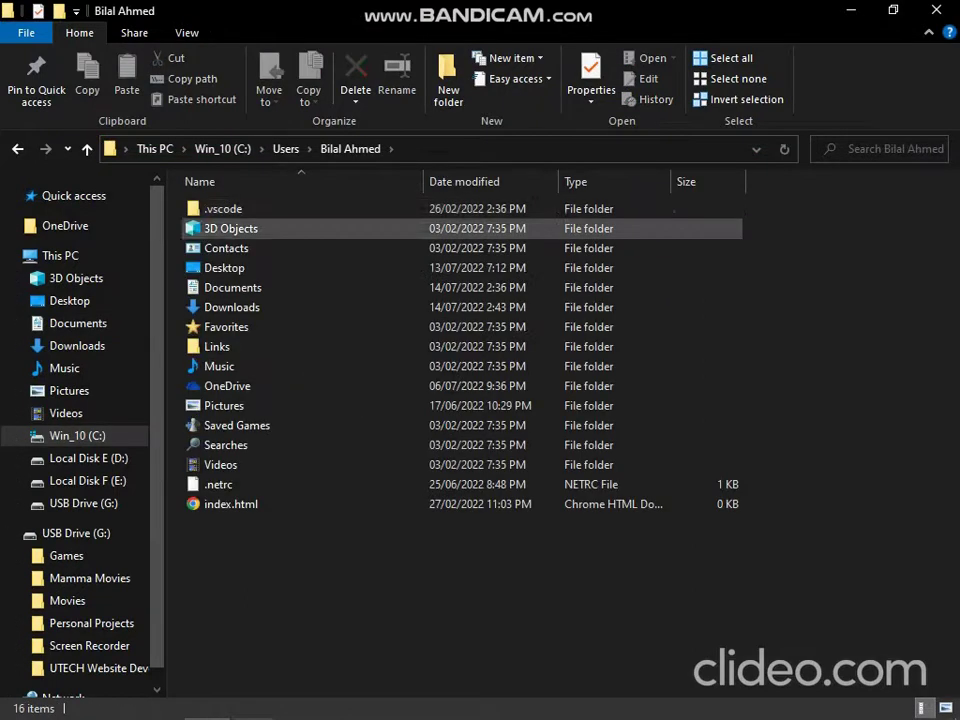
pyautogui.press('Up')
pyautogui.press('Down')
pyautogui.press('Down')
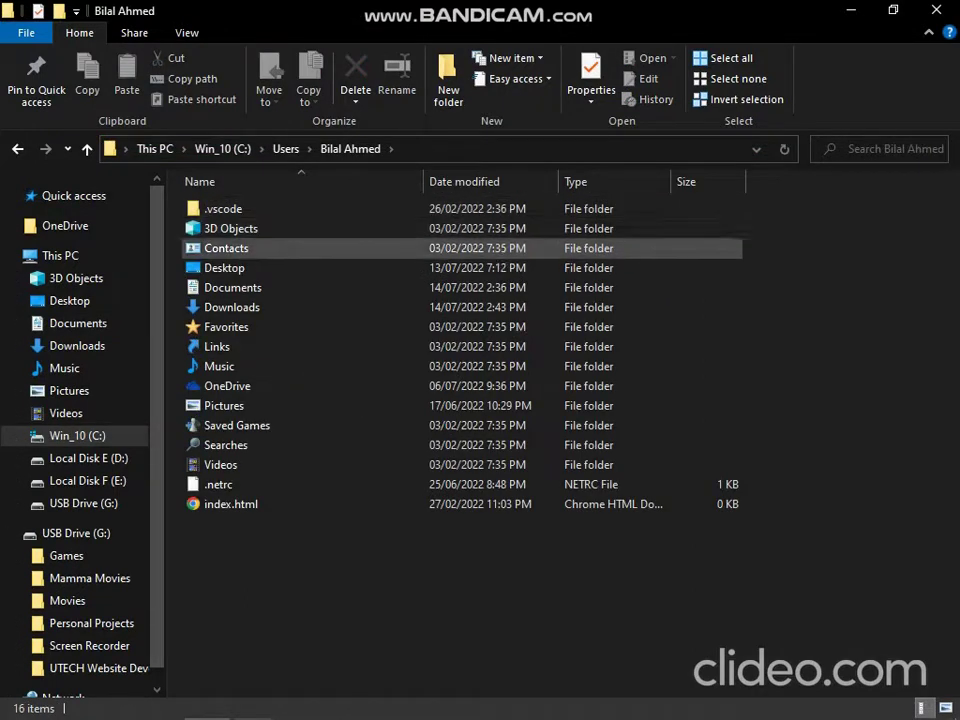
pyautogui.click(232, 307)
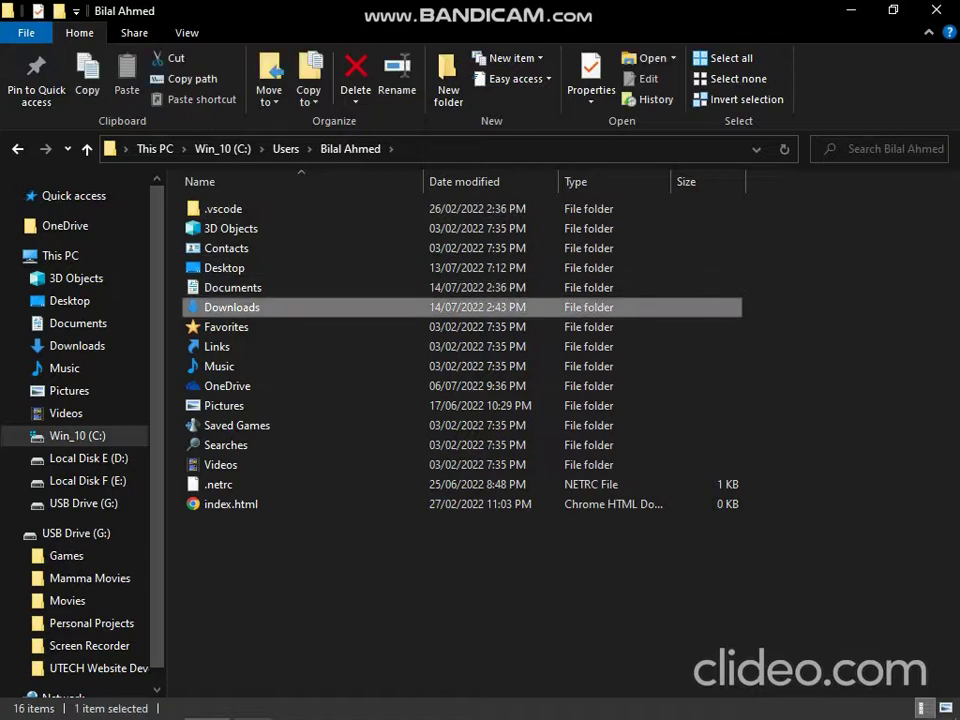
pyautogui.press('Return')
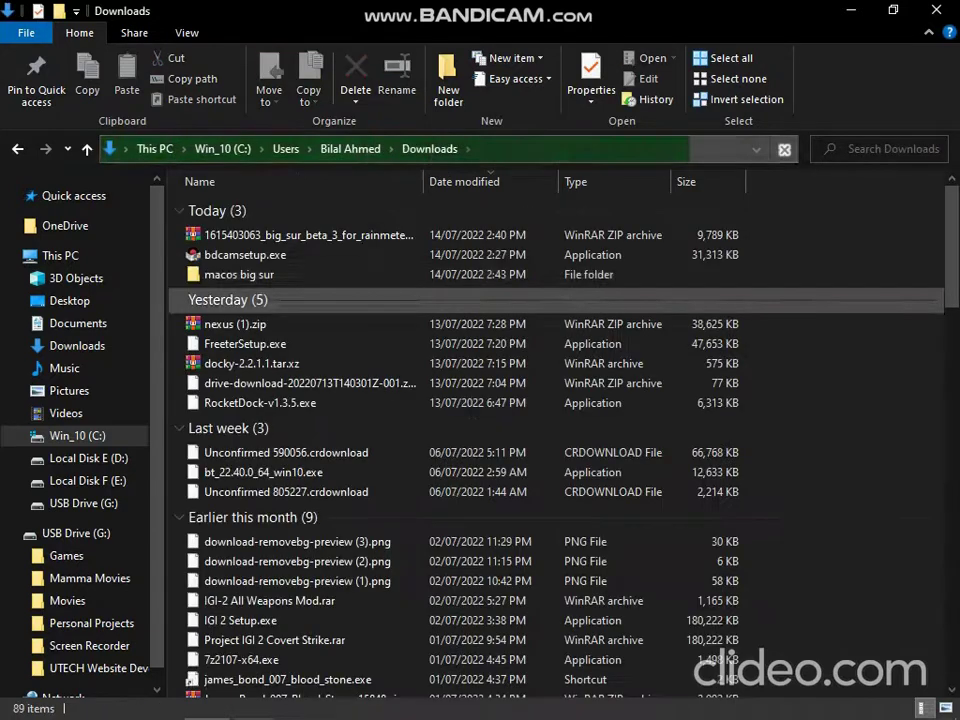
# Open the 'macos big sur' folder and run BigSur.rmskin
pyautogui.doubleClick(240, 274)
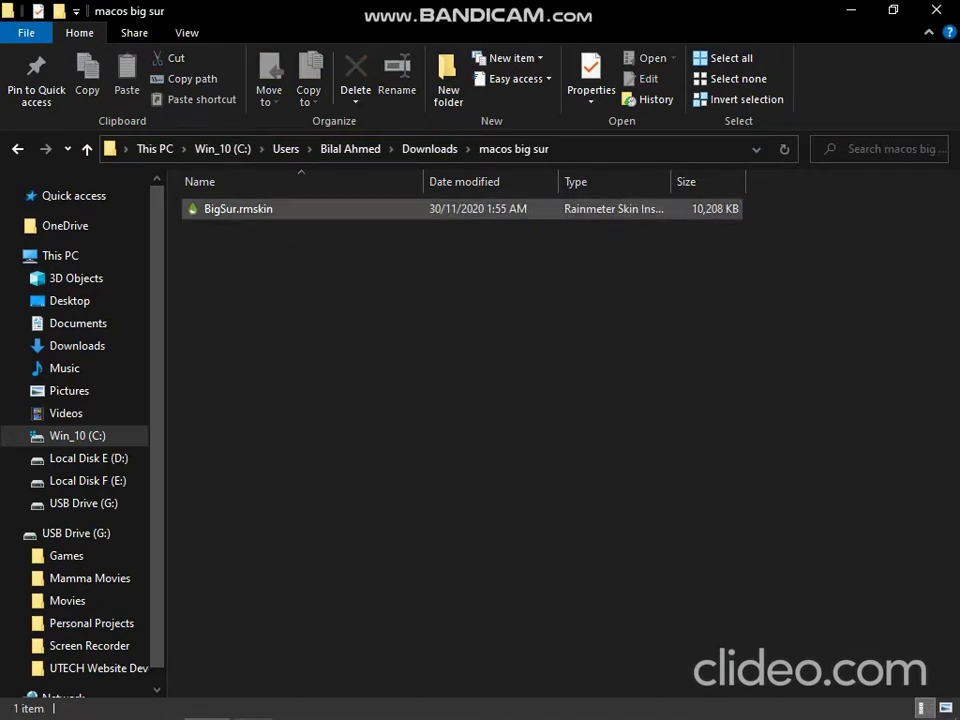
pyautogui.click(238, 209)
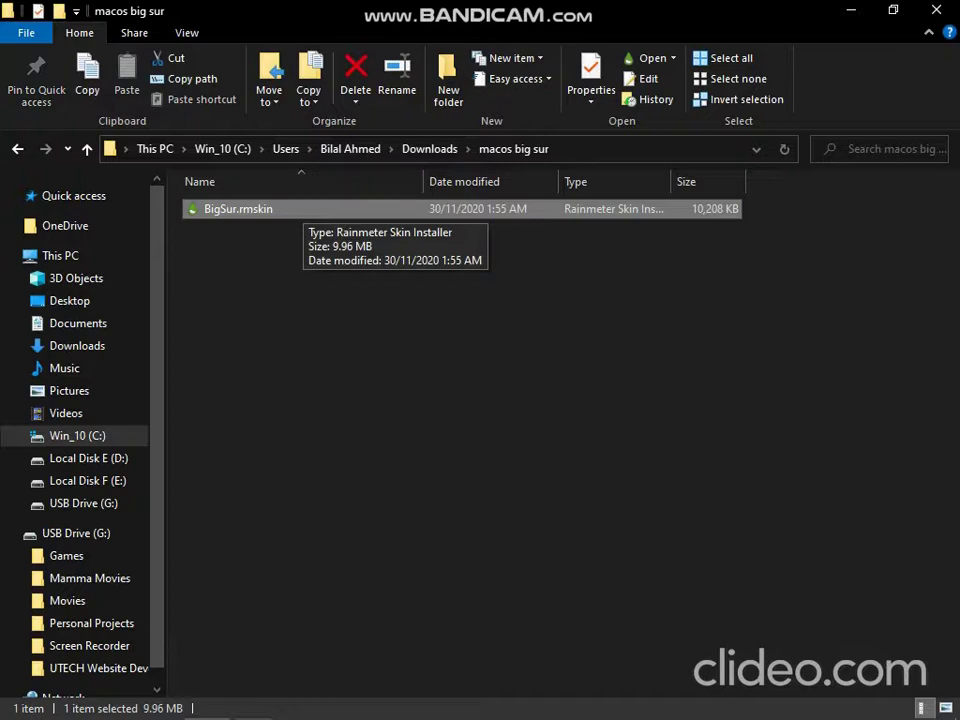
pyautogui.press('Return')
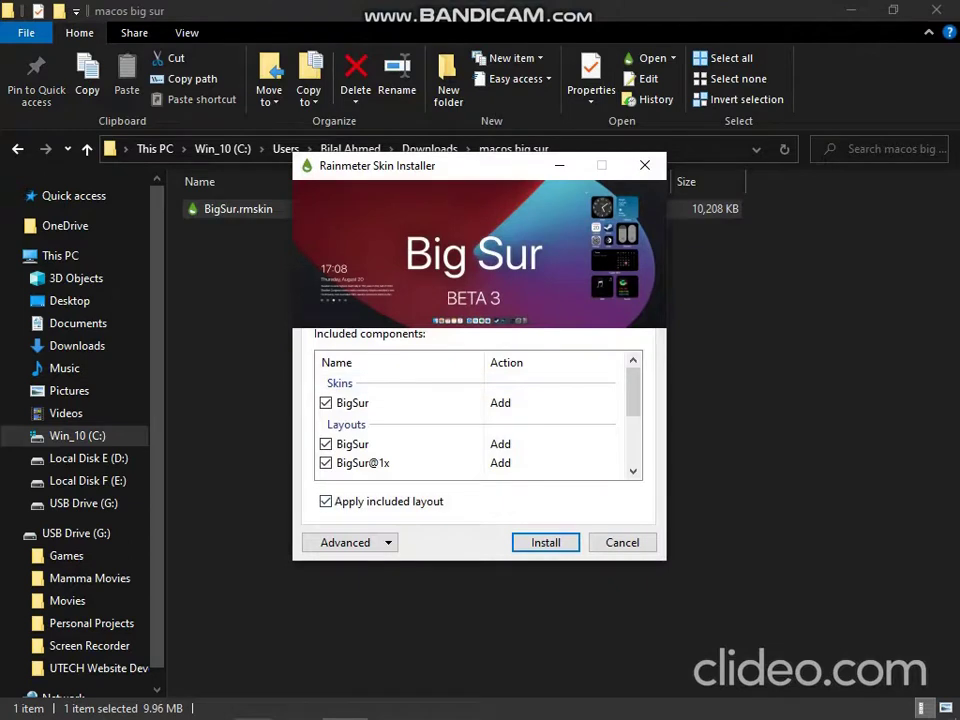
# Review the Big Sur package components in the Skin Installer and install it
pyautogui.scroll(-3, 478, 415)
pyautogui.scroll(1, 478, 415)
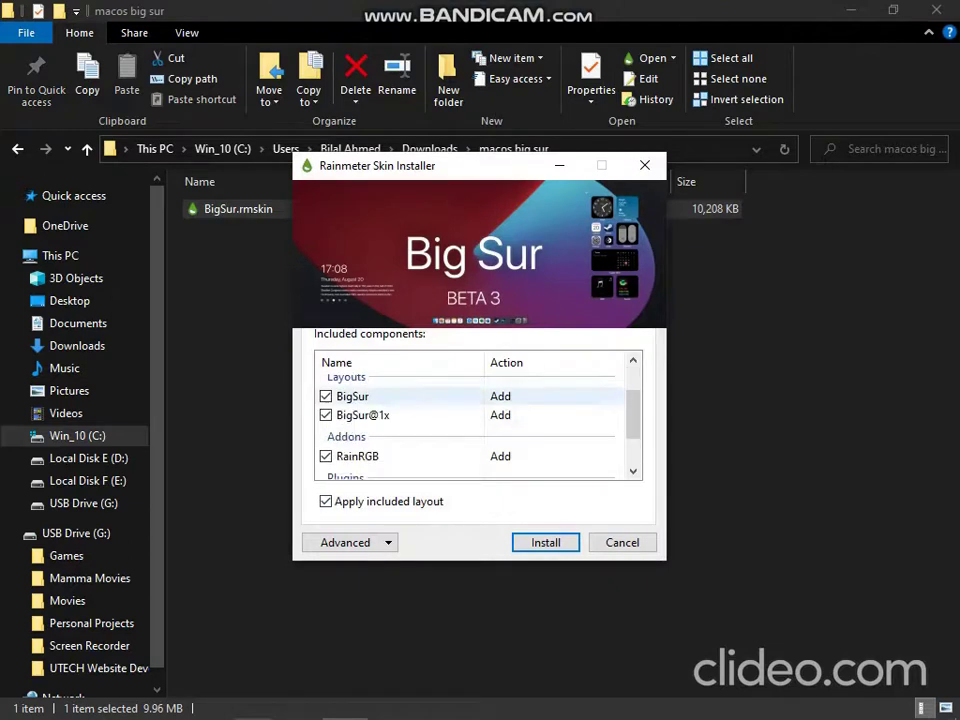
pyautogui.scroll(-1, 478, 415)
pyautogui.scroll(3, 478, 415)
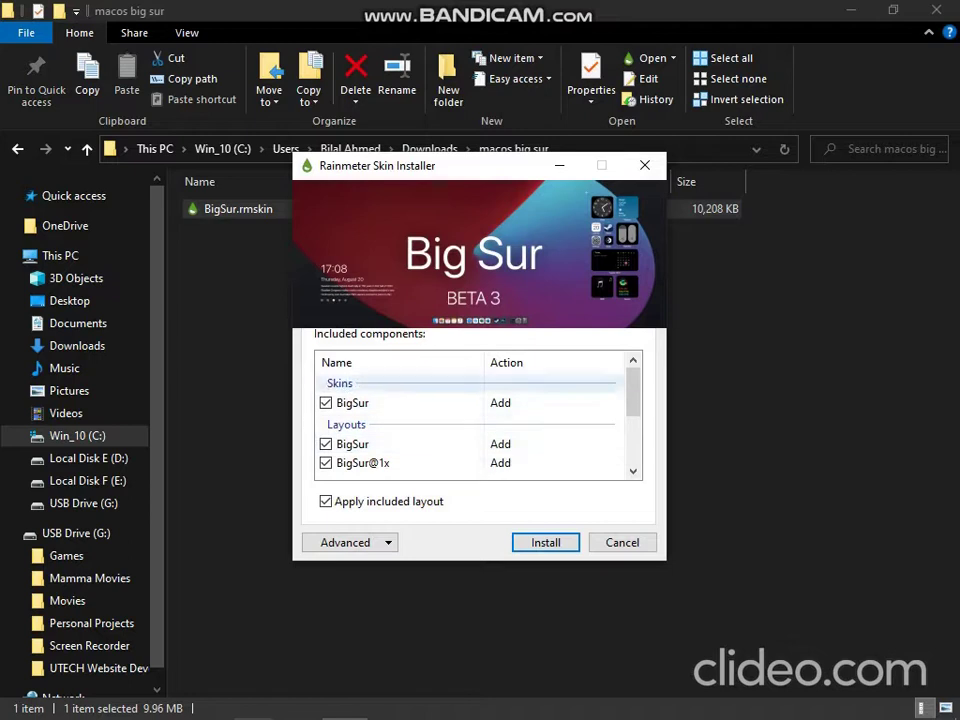
pyautogui.press('Return')
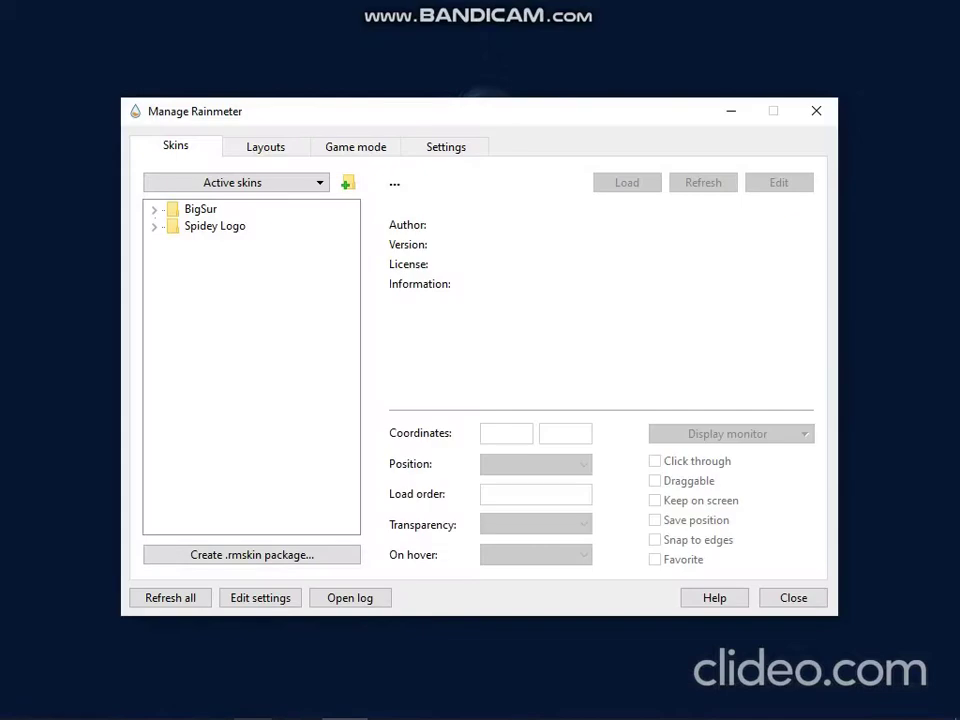
# Expand BigSur, peek into its Gallery and Widgets folders, then load Launcher.ini
pyautogui.doubleClick(200, 209)
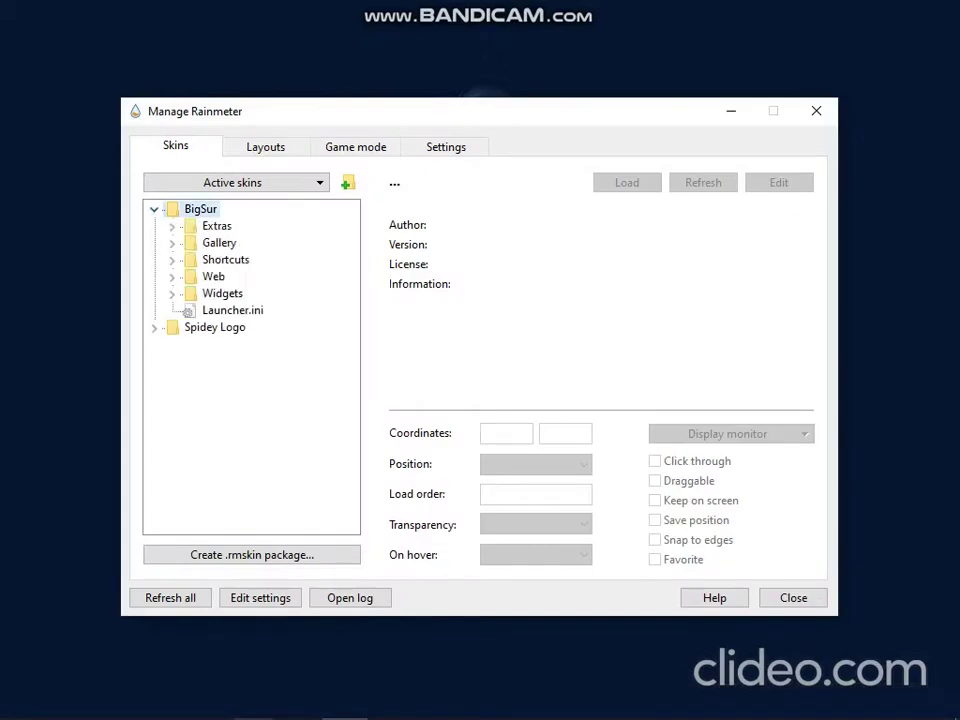
pyautogui.click(172, 243)
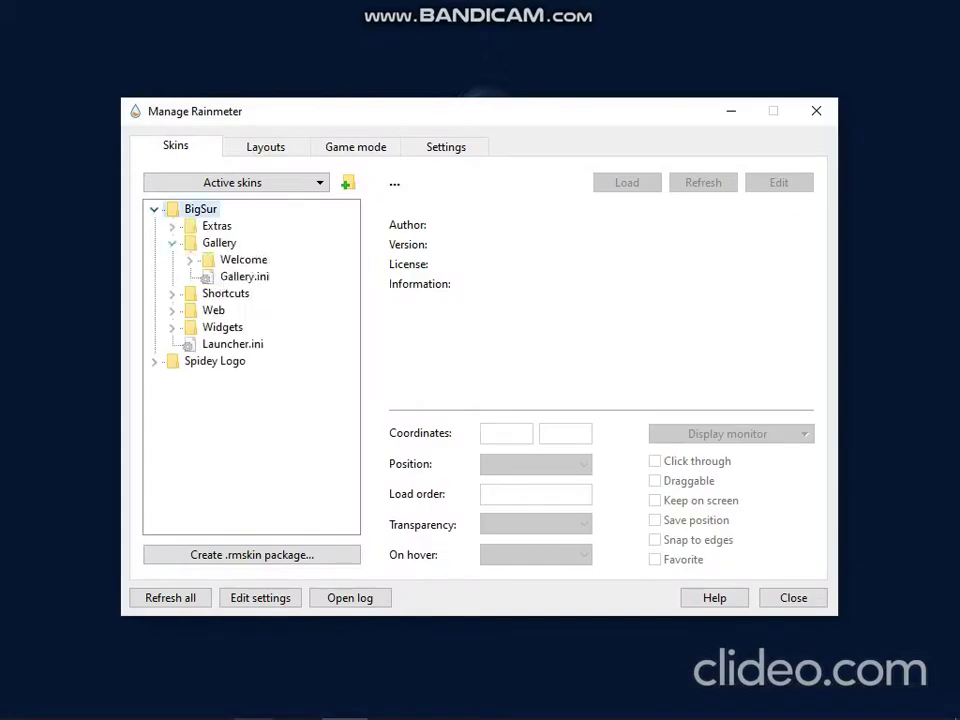
pyautogui.click(172, 243)
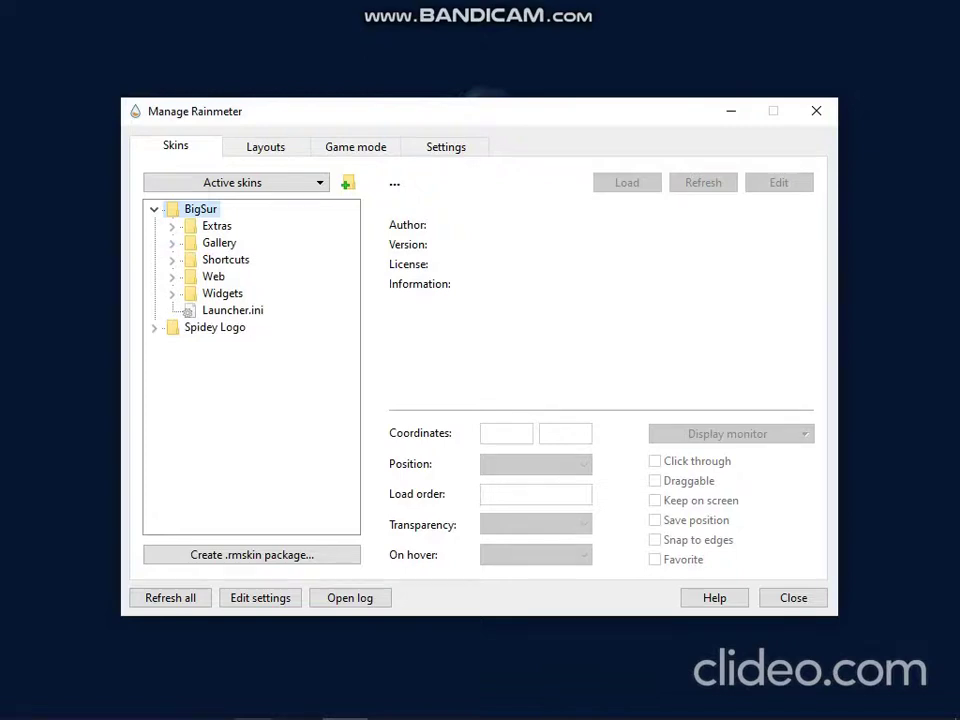
pyautogui.click(172, 293)
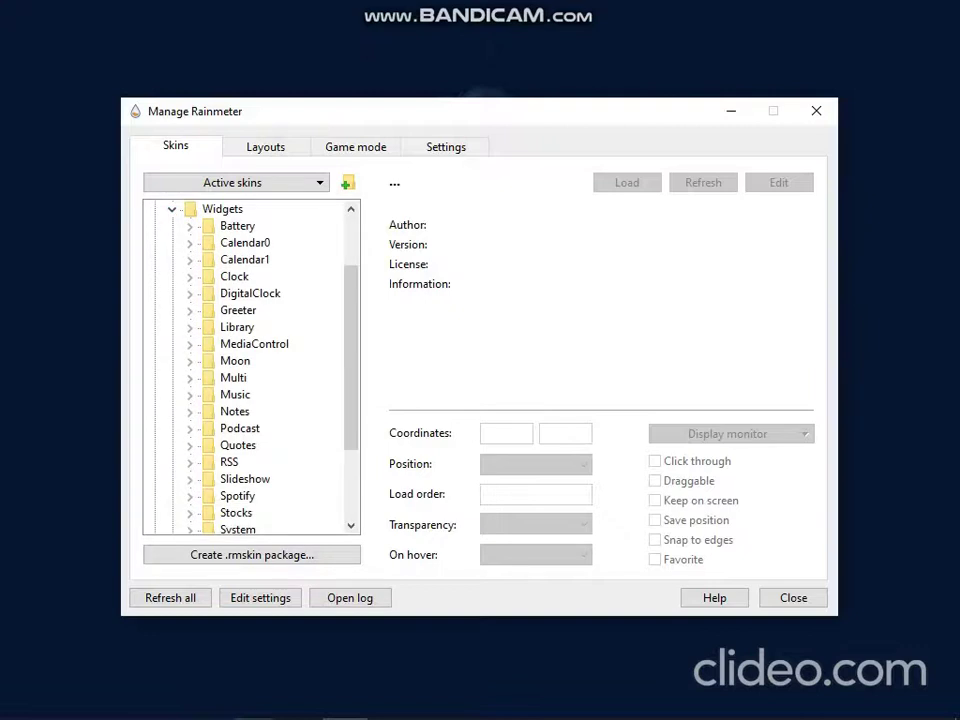
pyautogui.click(172, 208)
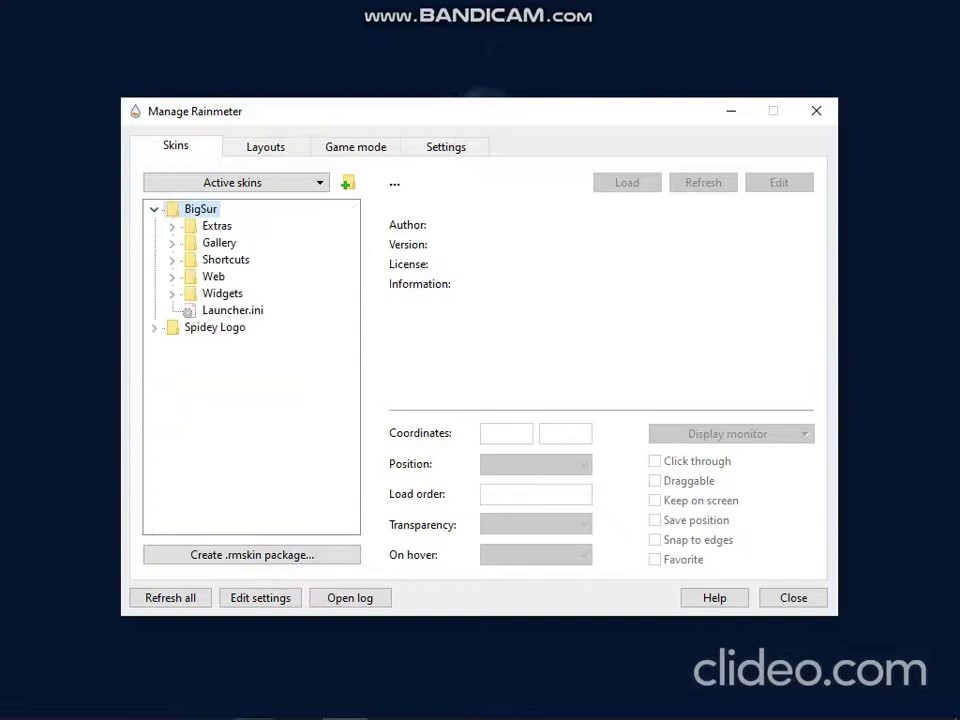
pyautogui.click(232, 310)
pyautogui.click(627, 182)
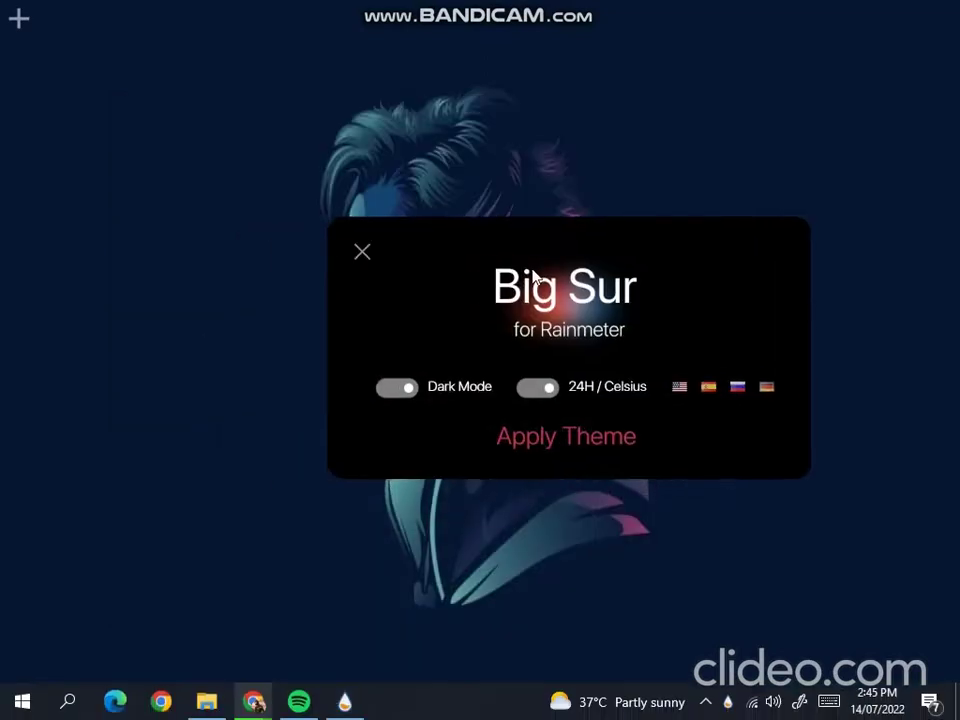
# Try the Dark Mode and 24H / Celsius toggles on the welcome panel, leaving both on
pyautogui.moveTo(533, 278); pyautogui.dragTo(526, 228)
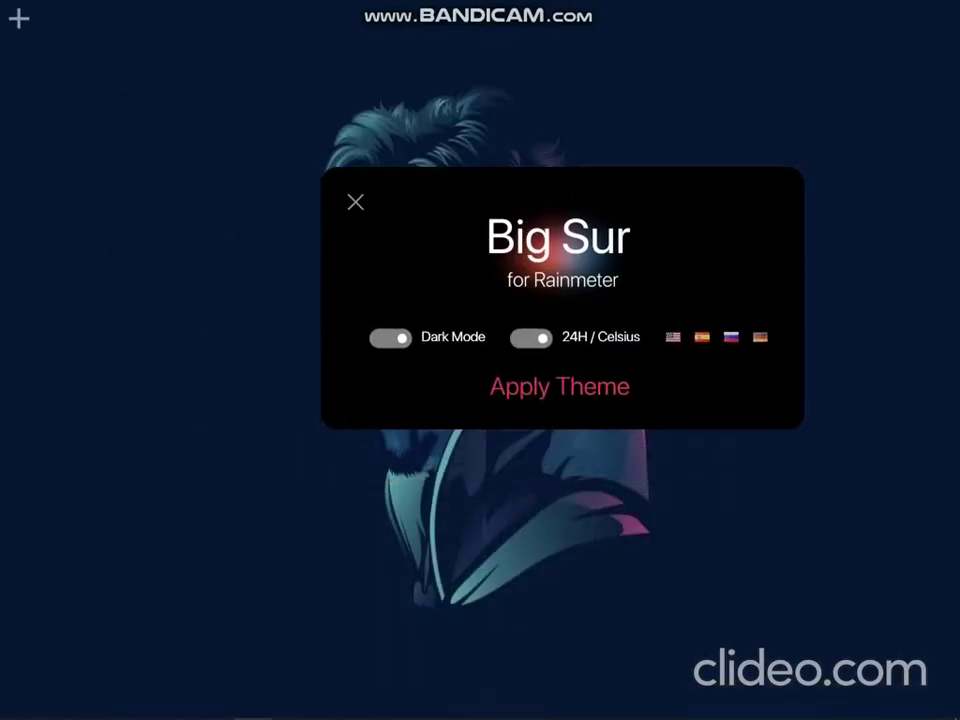
pyautogui.click(390, 338)
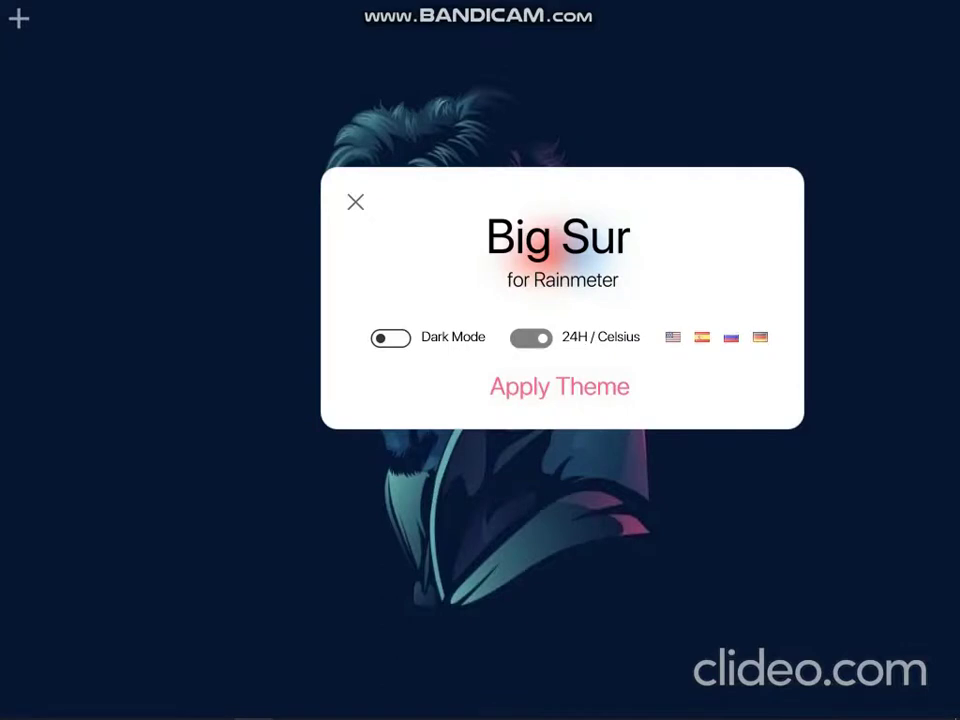
pyautogui.click(390, 338)
pyautogui.click(390, 338)
pyautogui.click(390, 338)
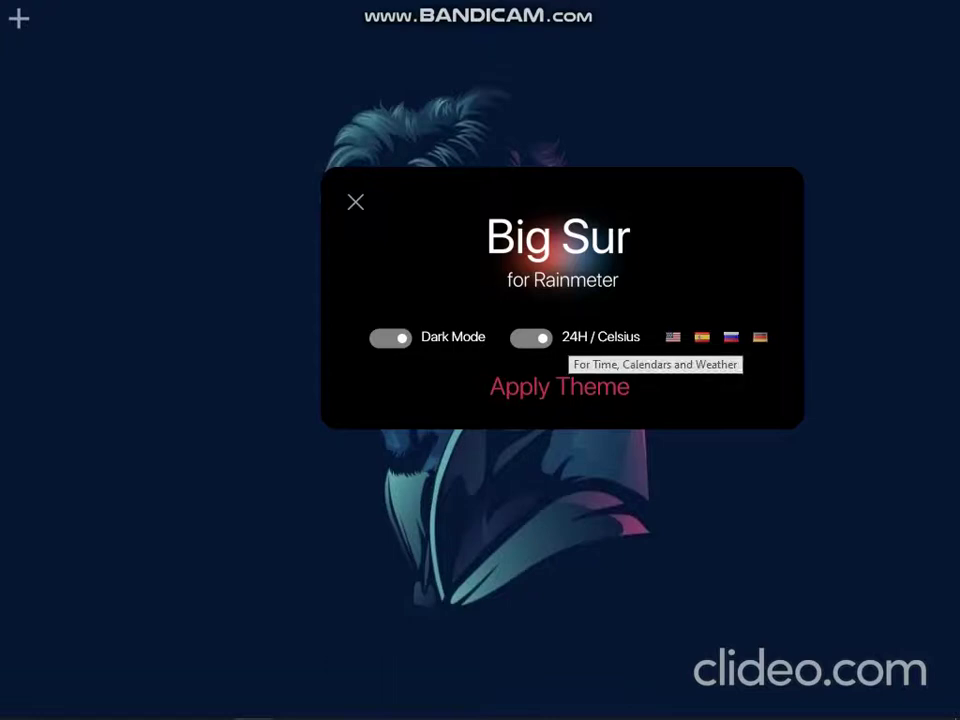
pyautogui.click(531, 338)
pyautogui.click(531, 338)
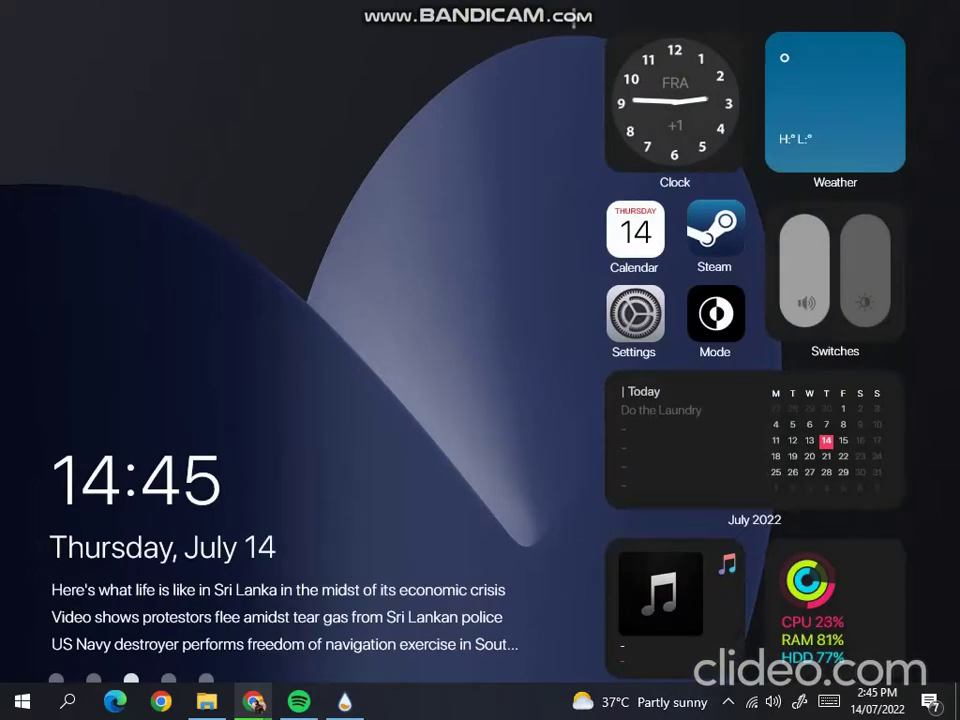
# Inspect the Clock widget and a widget's options menu, then bring up Manage Rainmeter
pyautogui.click(645, 55)
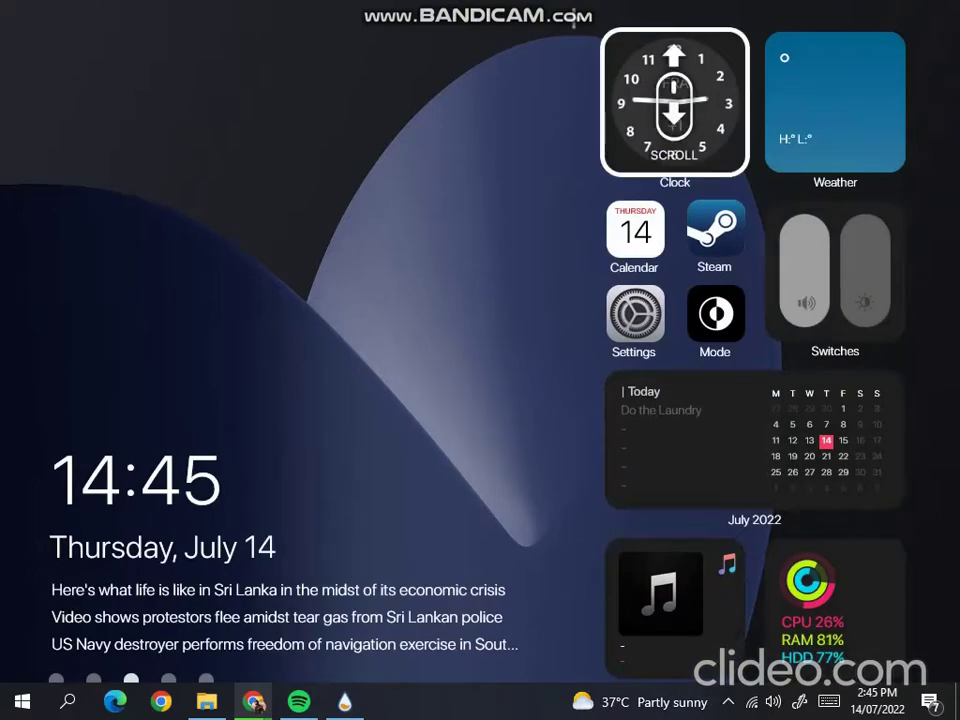
pyautogui.scroll(-1, 645, 55)
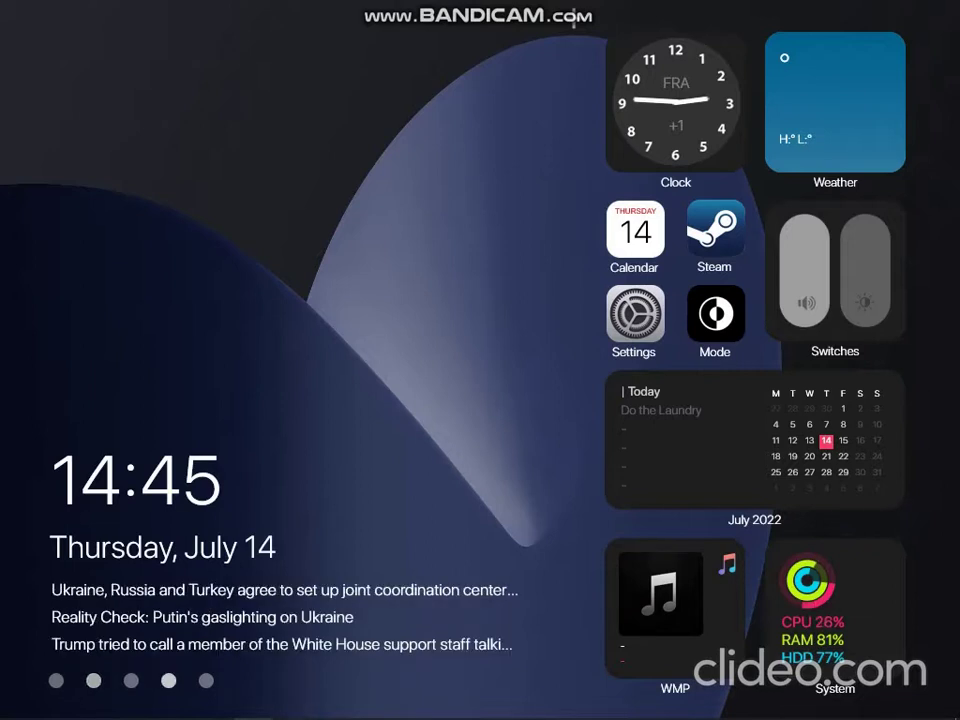
pyautogui.rightClick(262, 423)
pyautogui.rightClick(193, 478)
pyautogui.press('Escape')
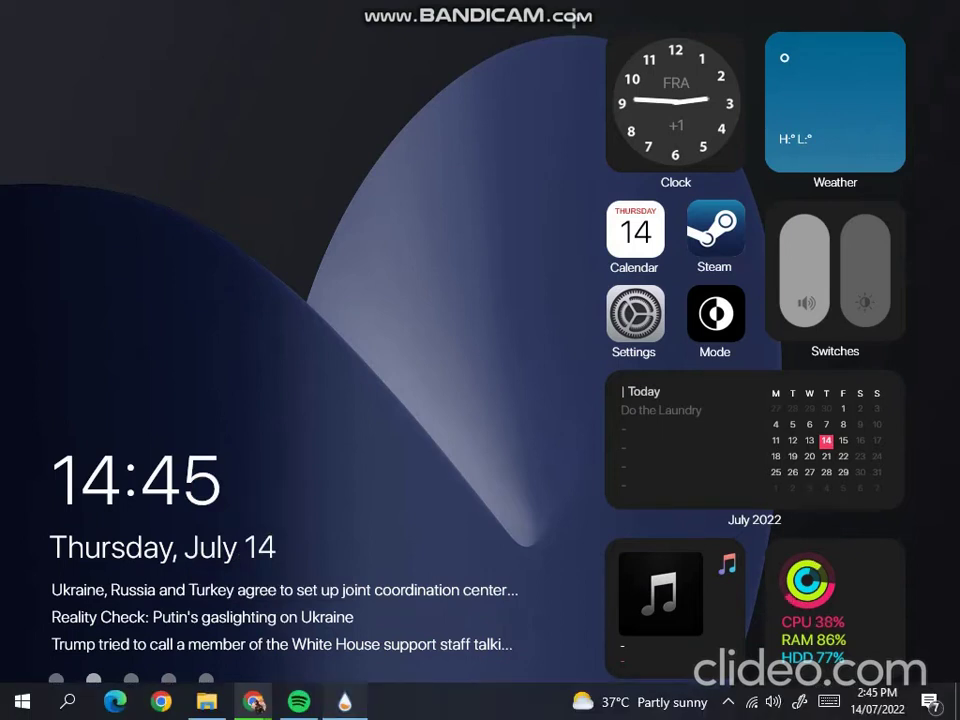
pyautogui.click(344, 702)
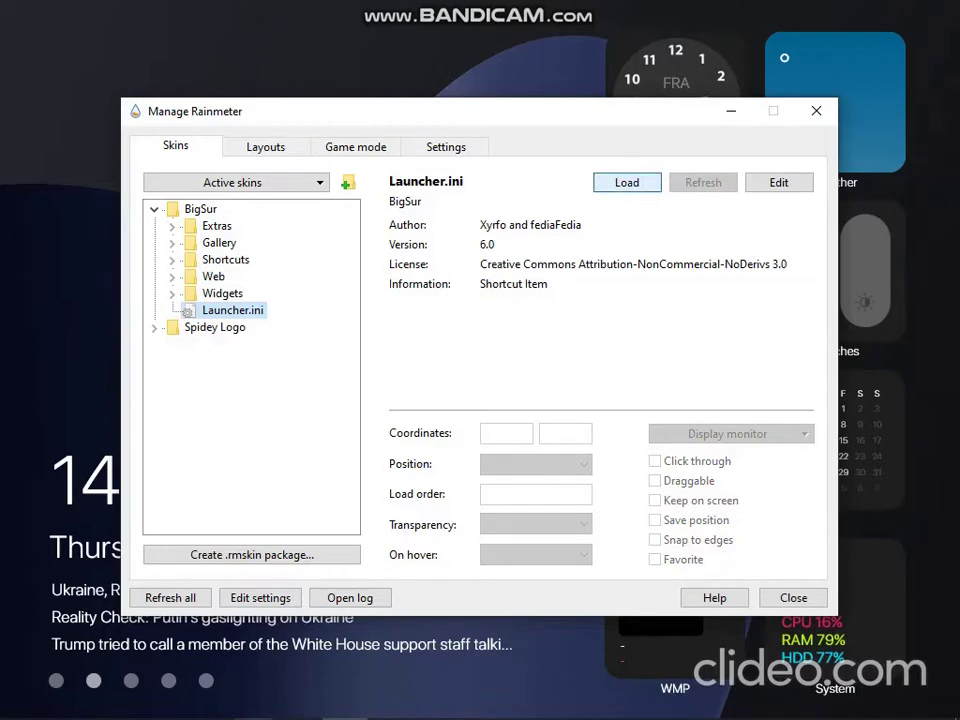
# Reload Launcher.ini, close its Big Sur settings panel, and restore the manager window's position
pyautogui.click(627, 182)
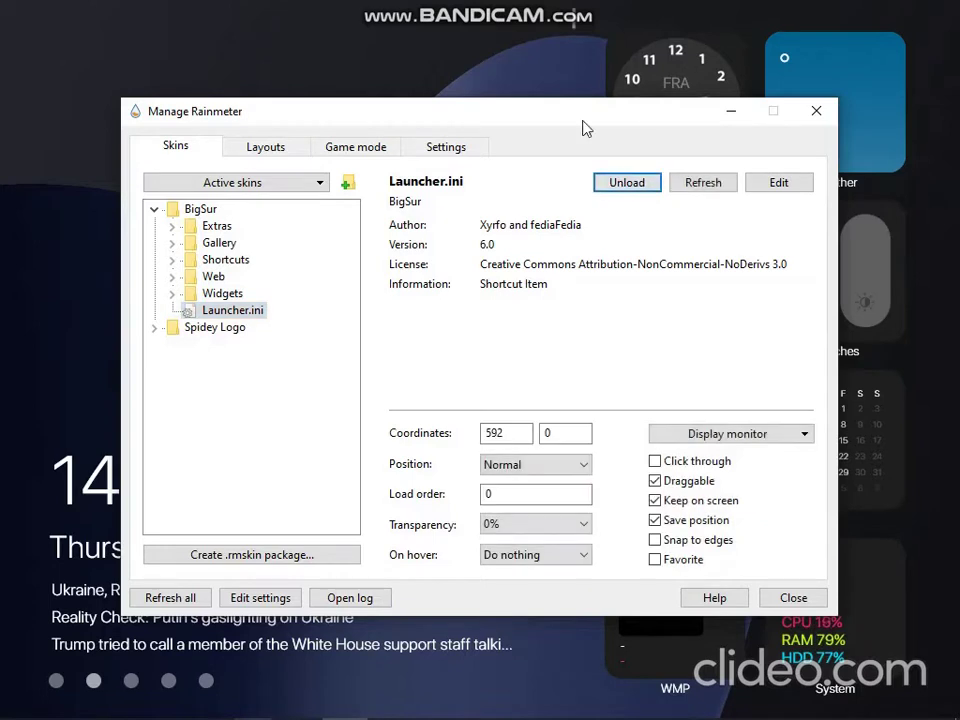
pyautogui.moveTo(583, 120)
pyautogui.mouseDown()
pyautogui.moveTo(444, 510)
pyautogui.moveTo(498, 412)
pyautogui.mouseUp()
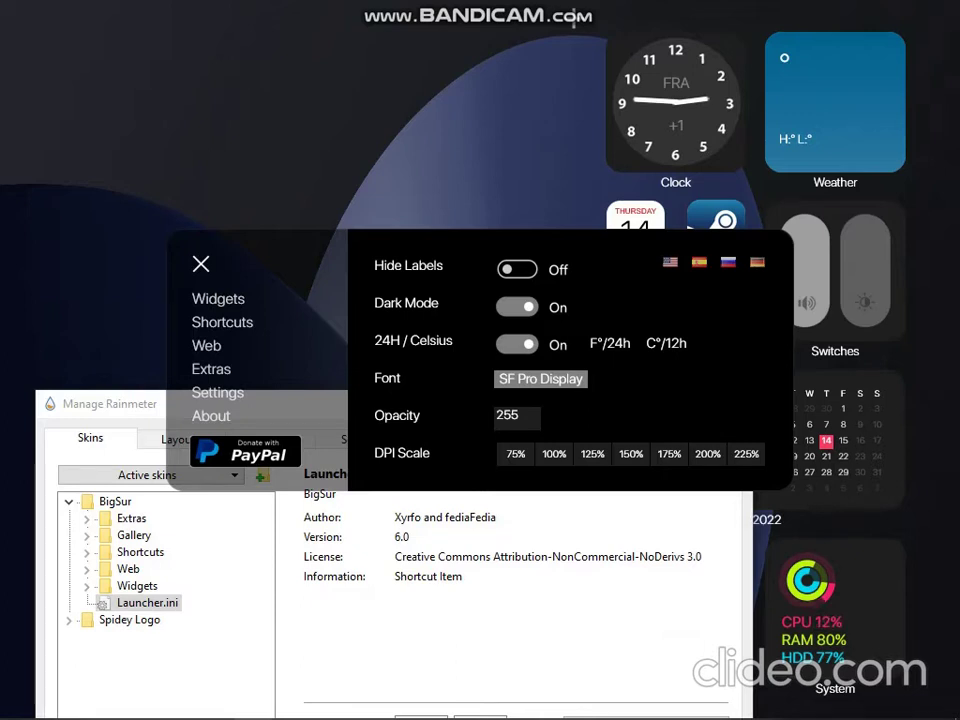
pyautogui.click(616, 453)
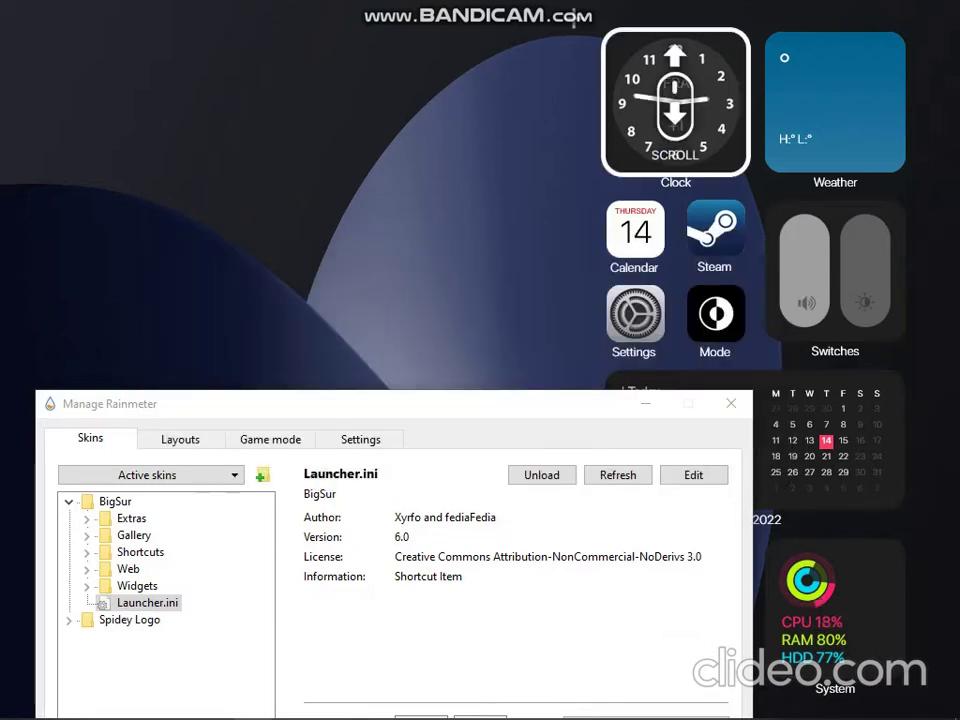
pyautogui.moveTo(507, 401); pyautogui.dragTo(552, 144)
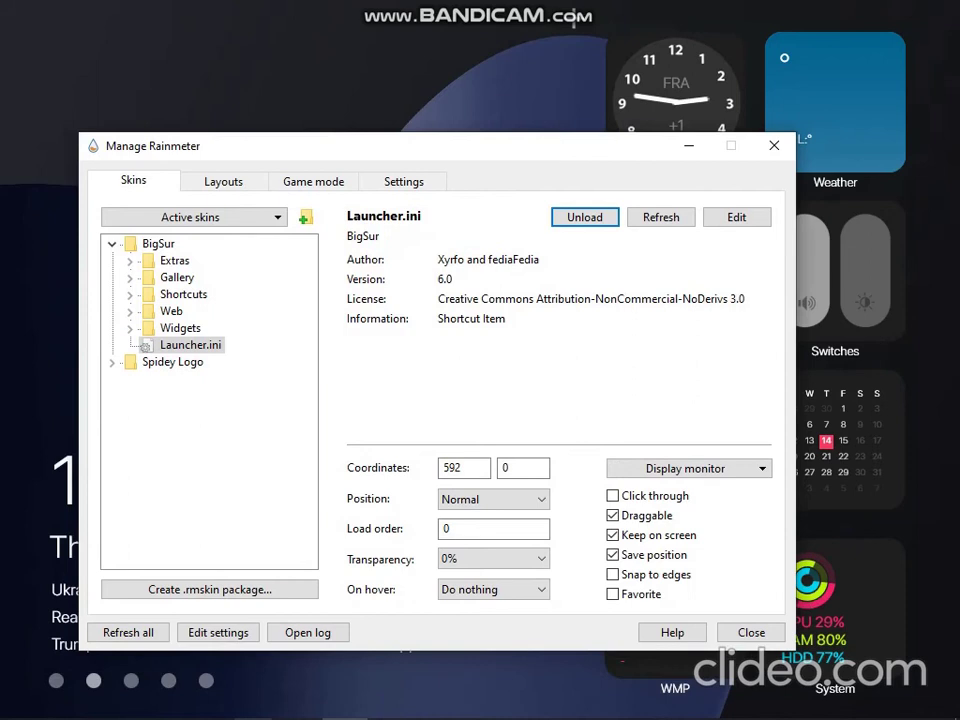